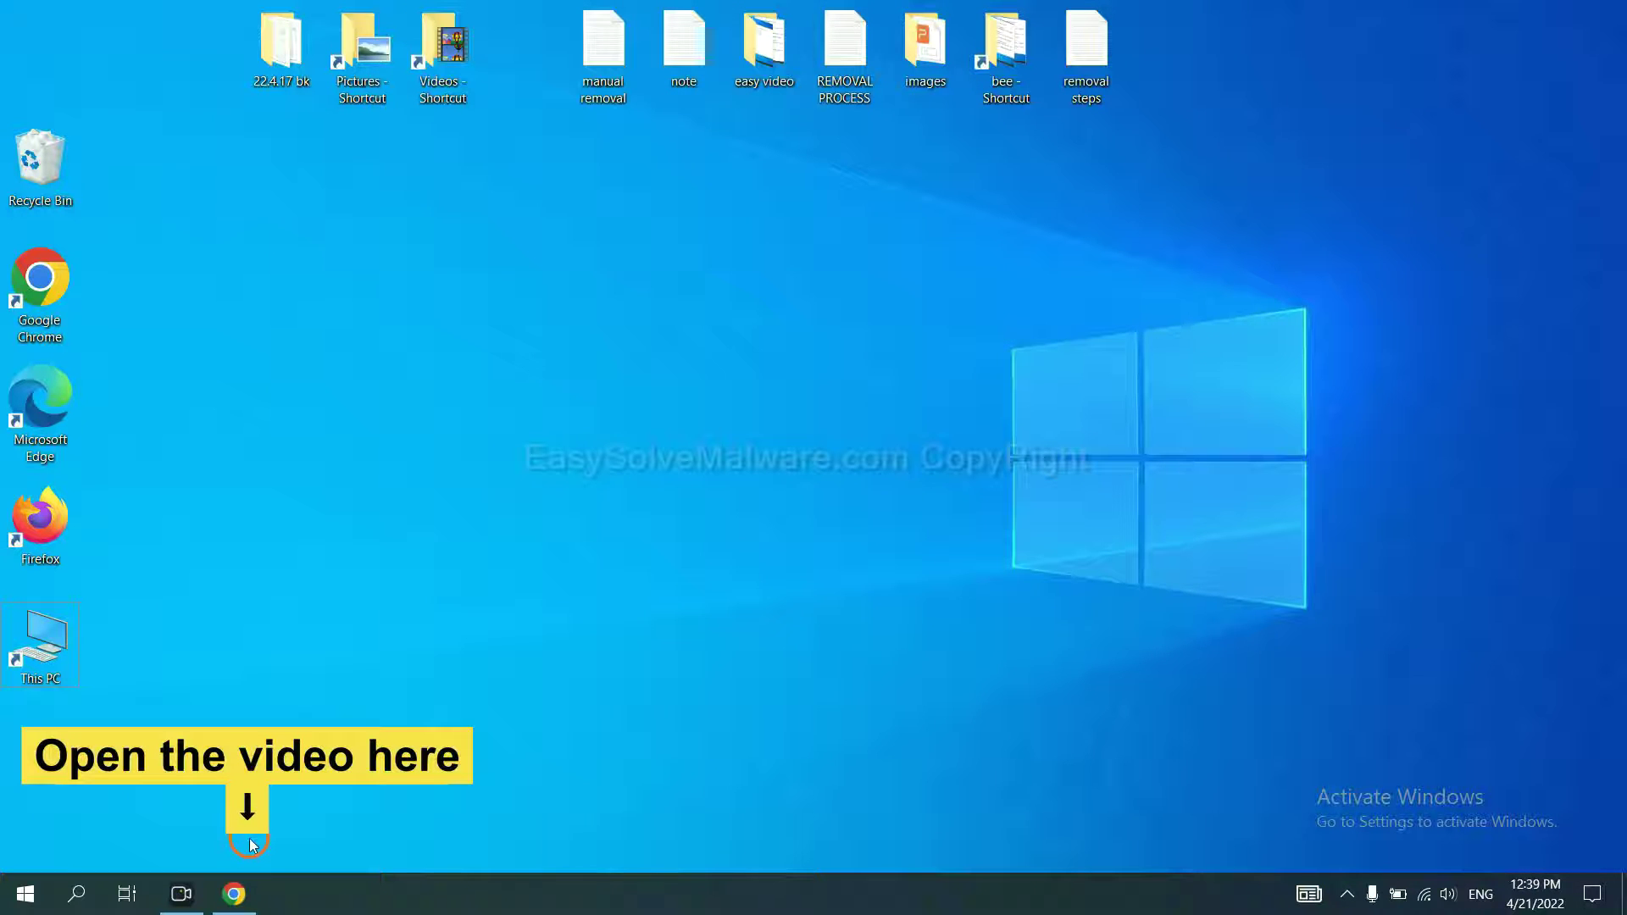
- Download SpyHunter for Windows from the EasySolveMalware guide and launch the installer
left_click(234, 894)
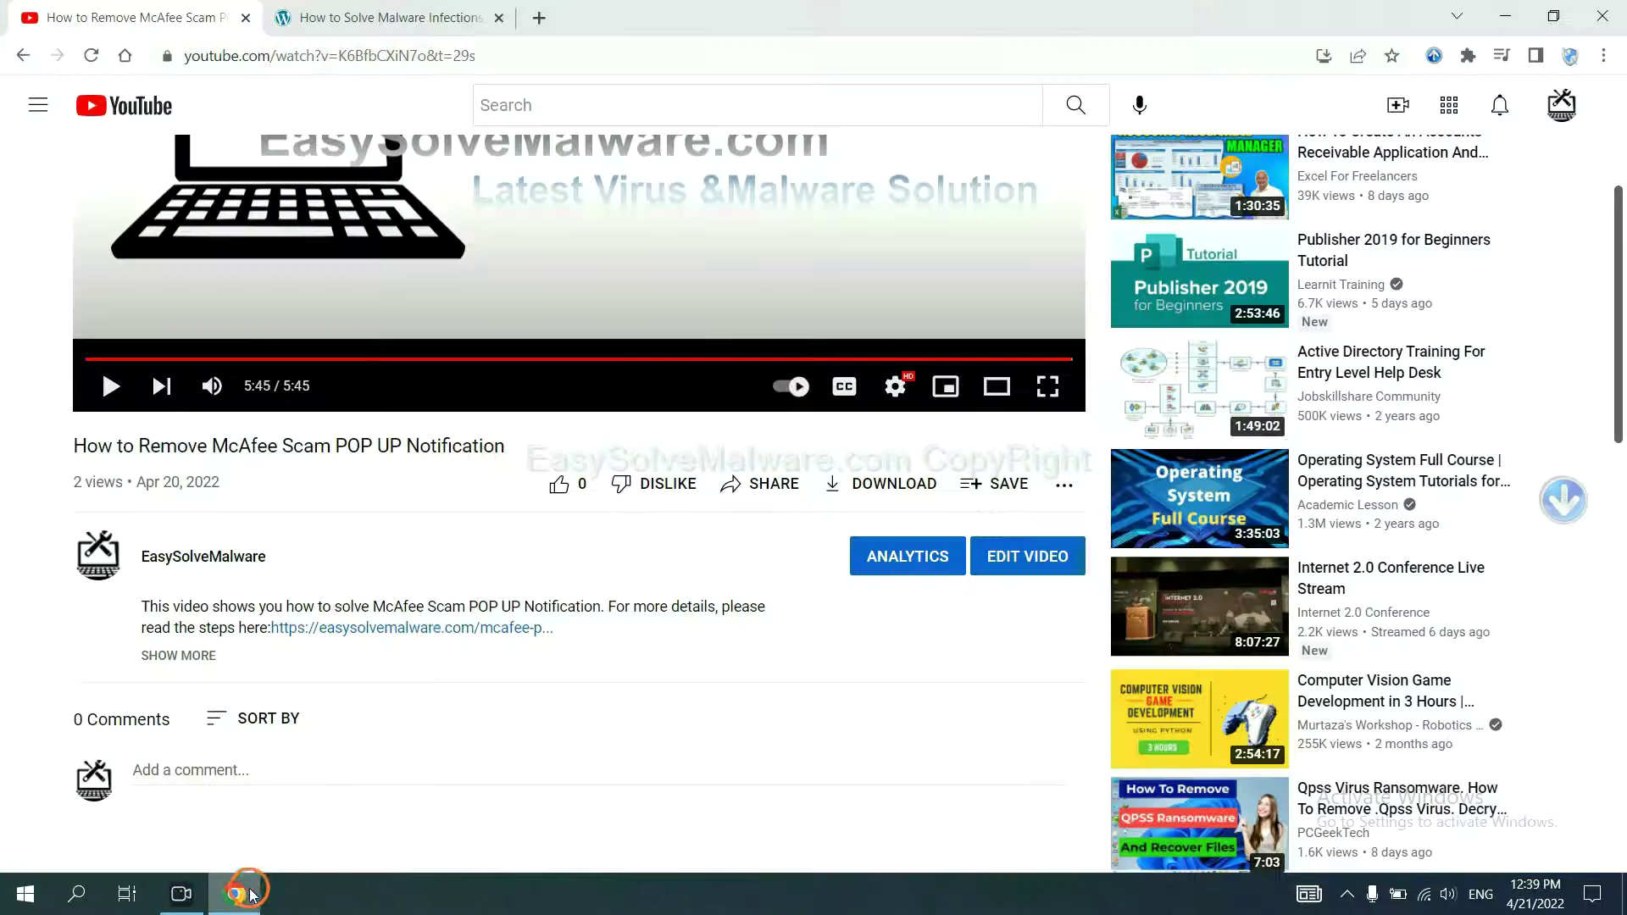
left_click(449, 631)
left_click(1611, 421)
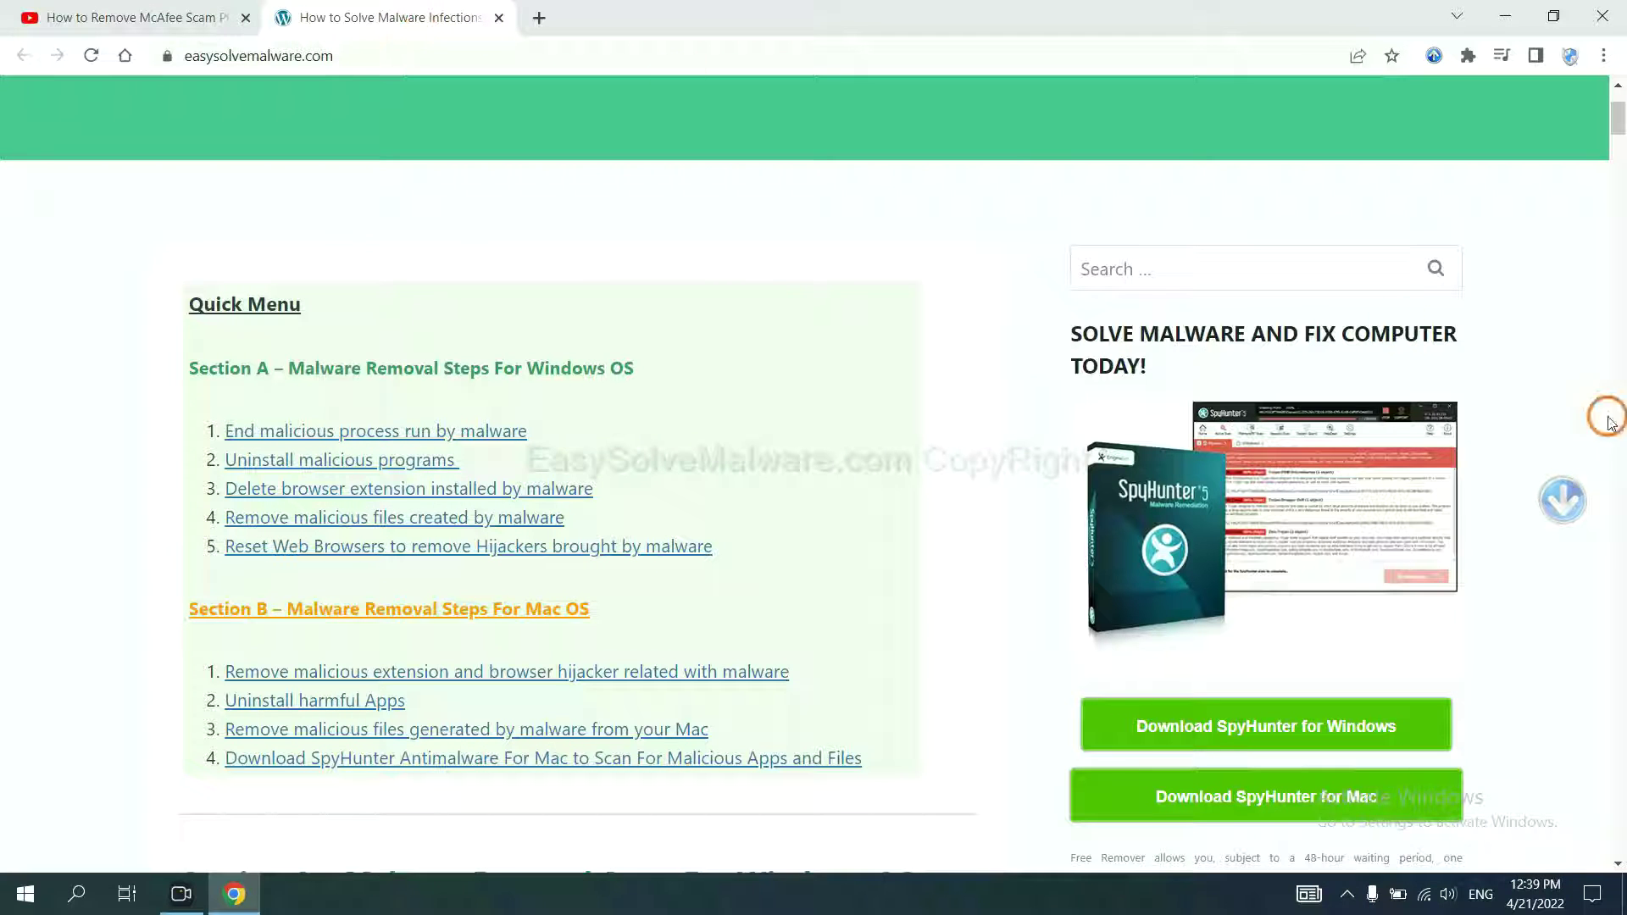
scroll(1610, 421, "down", 4)
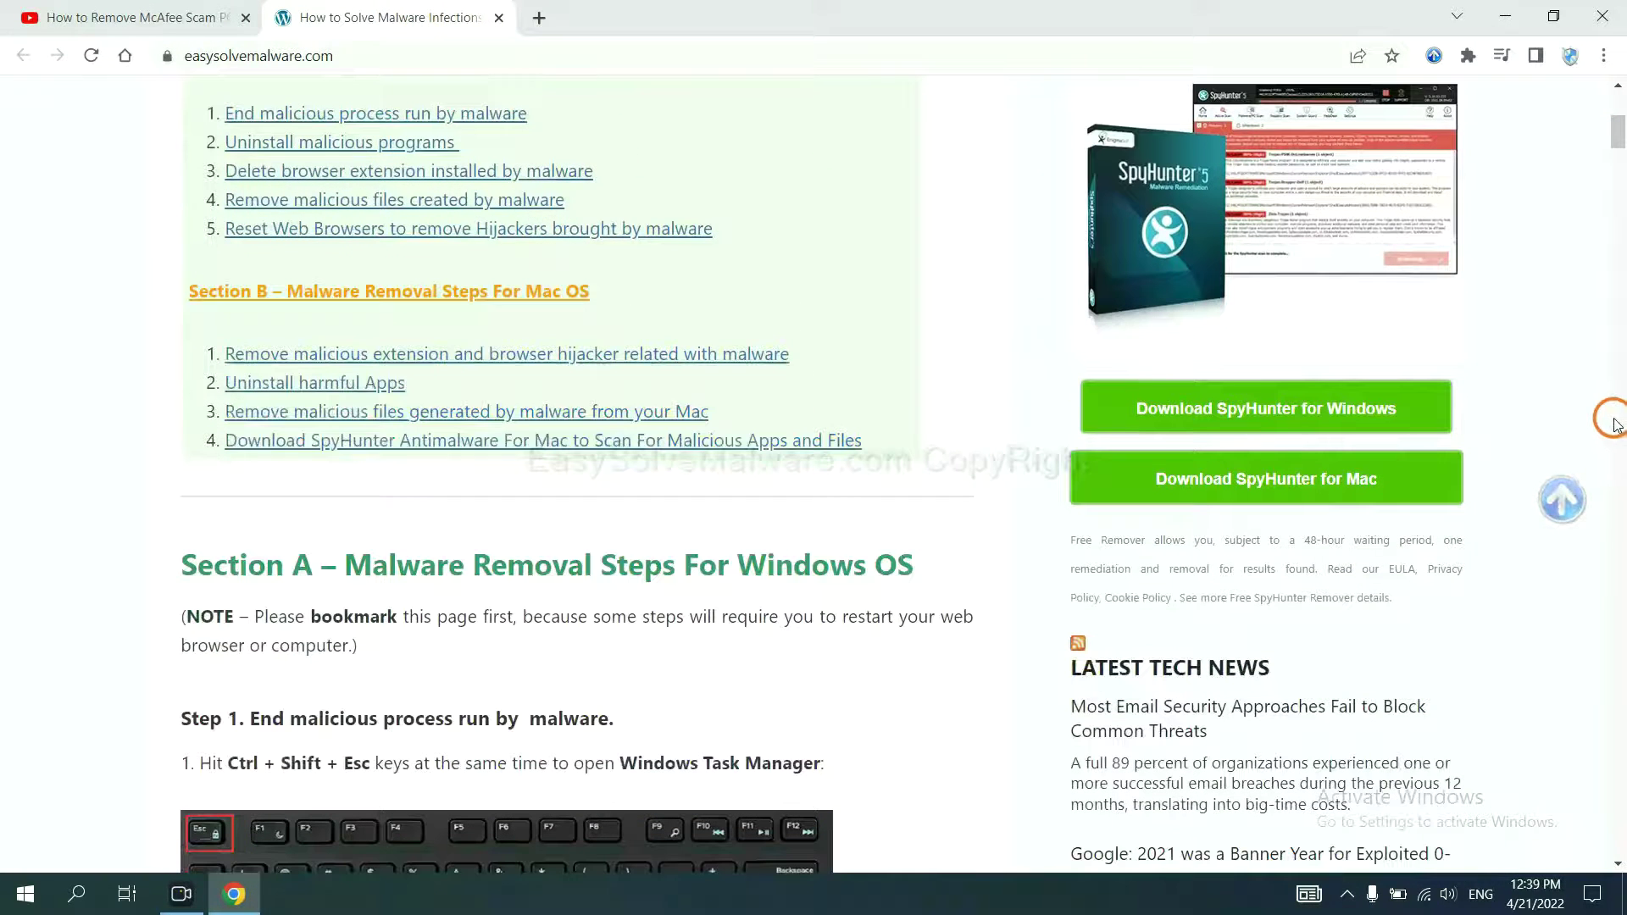
left_click(1381, 406)
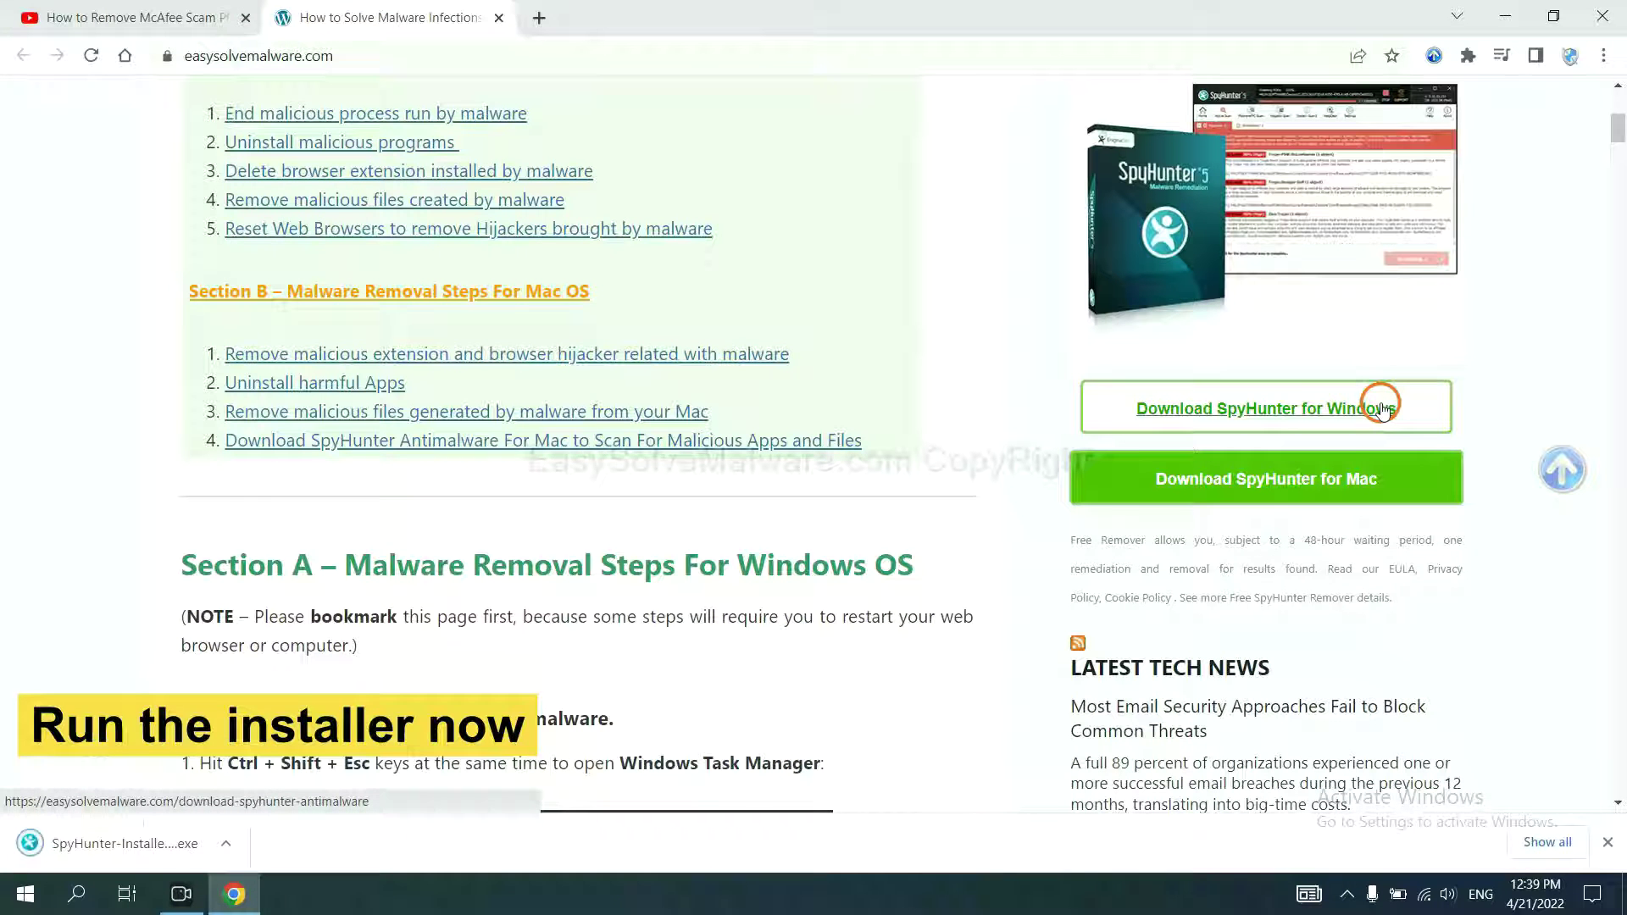
left_click(103, 845)
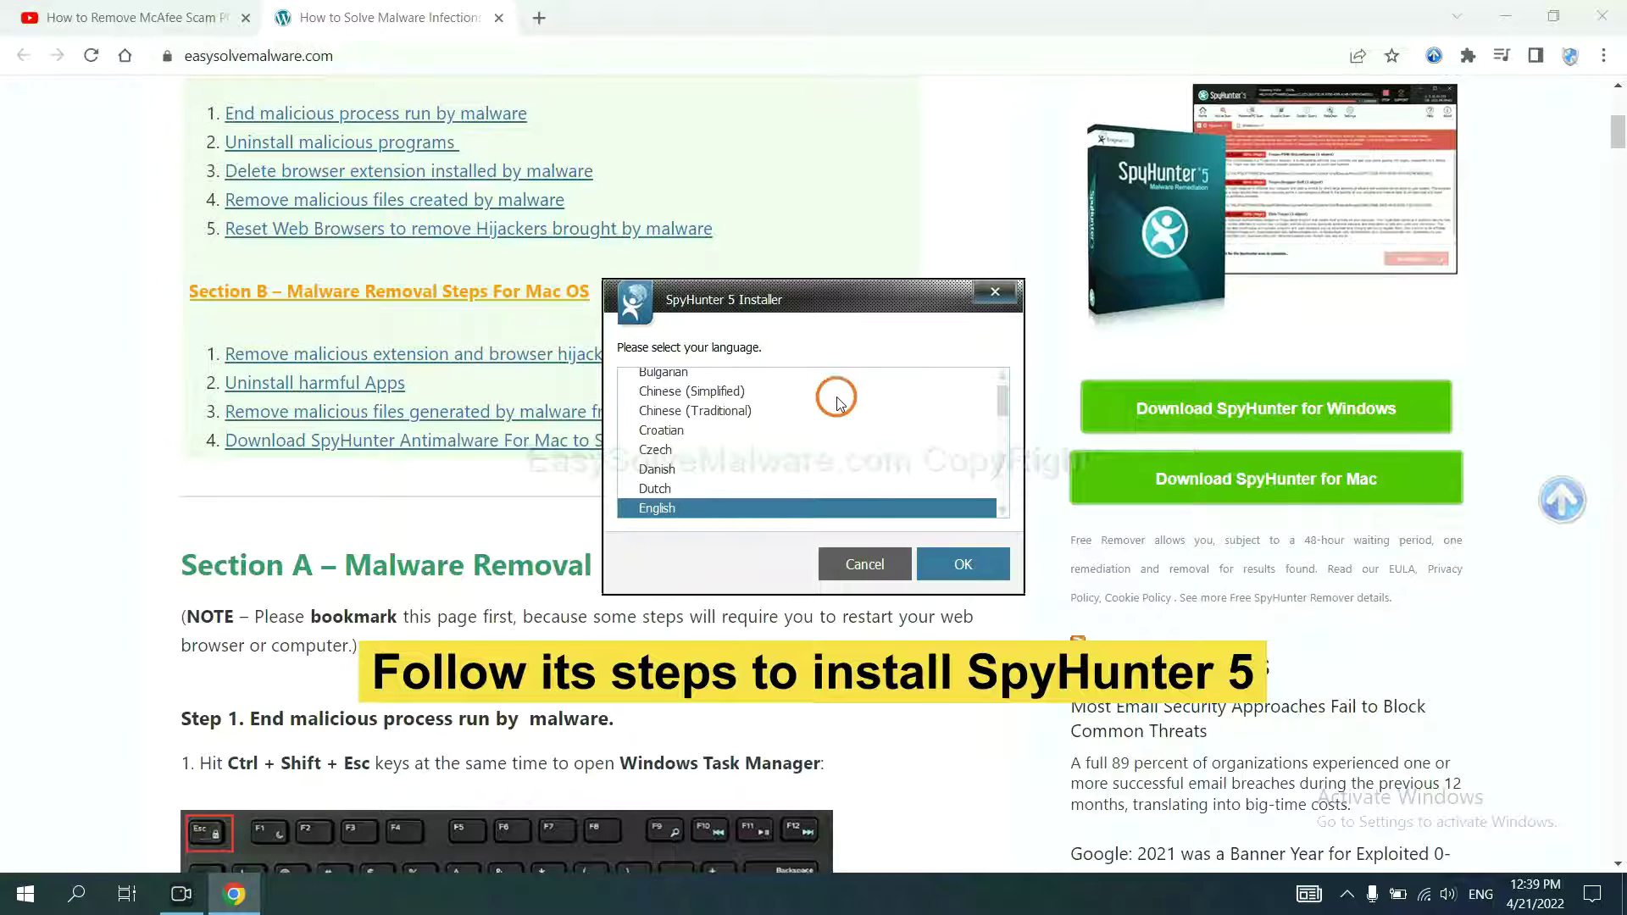
- Install SpyHunter 5 in English, accepting the EULA and Privacy Policy, and finish setup
left_click(941, 562)
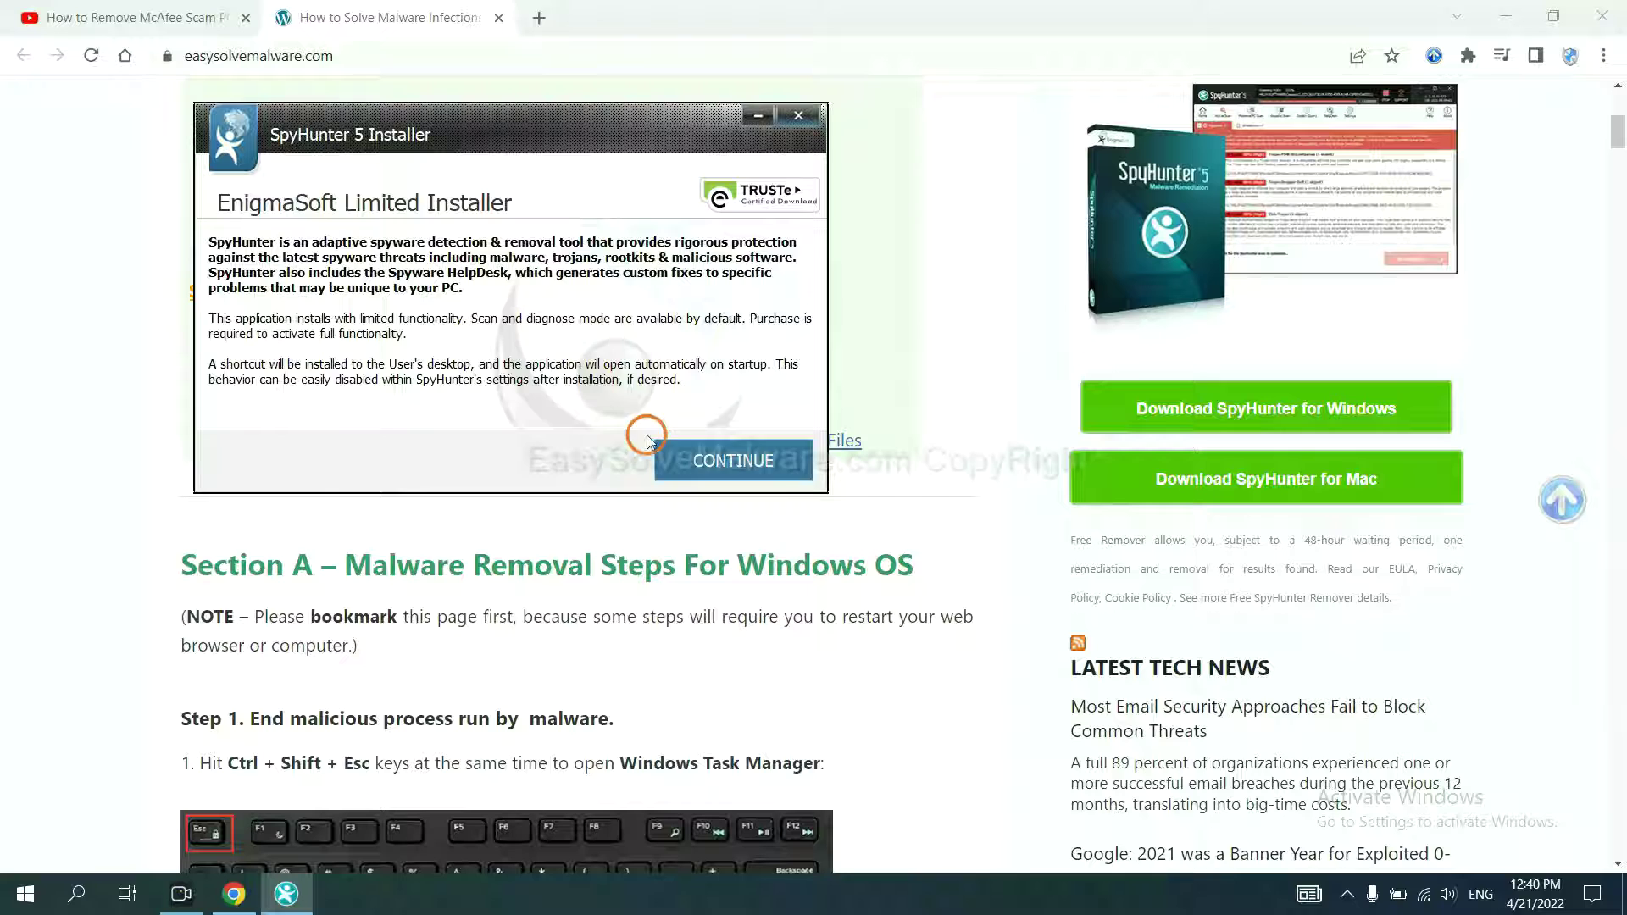
left_click(690, 461)
left_click(524, 408)
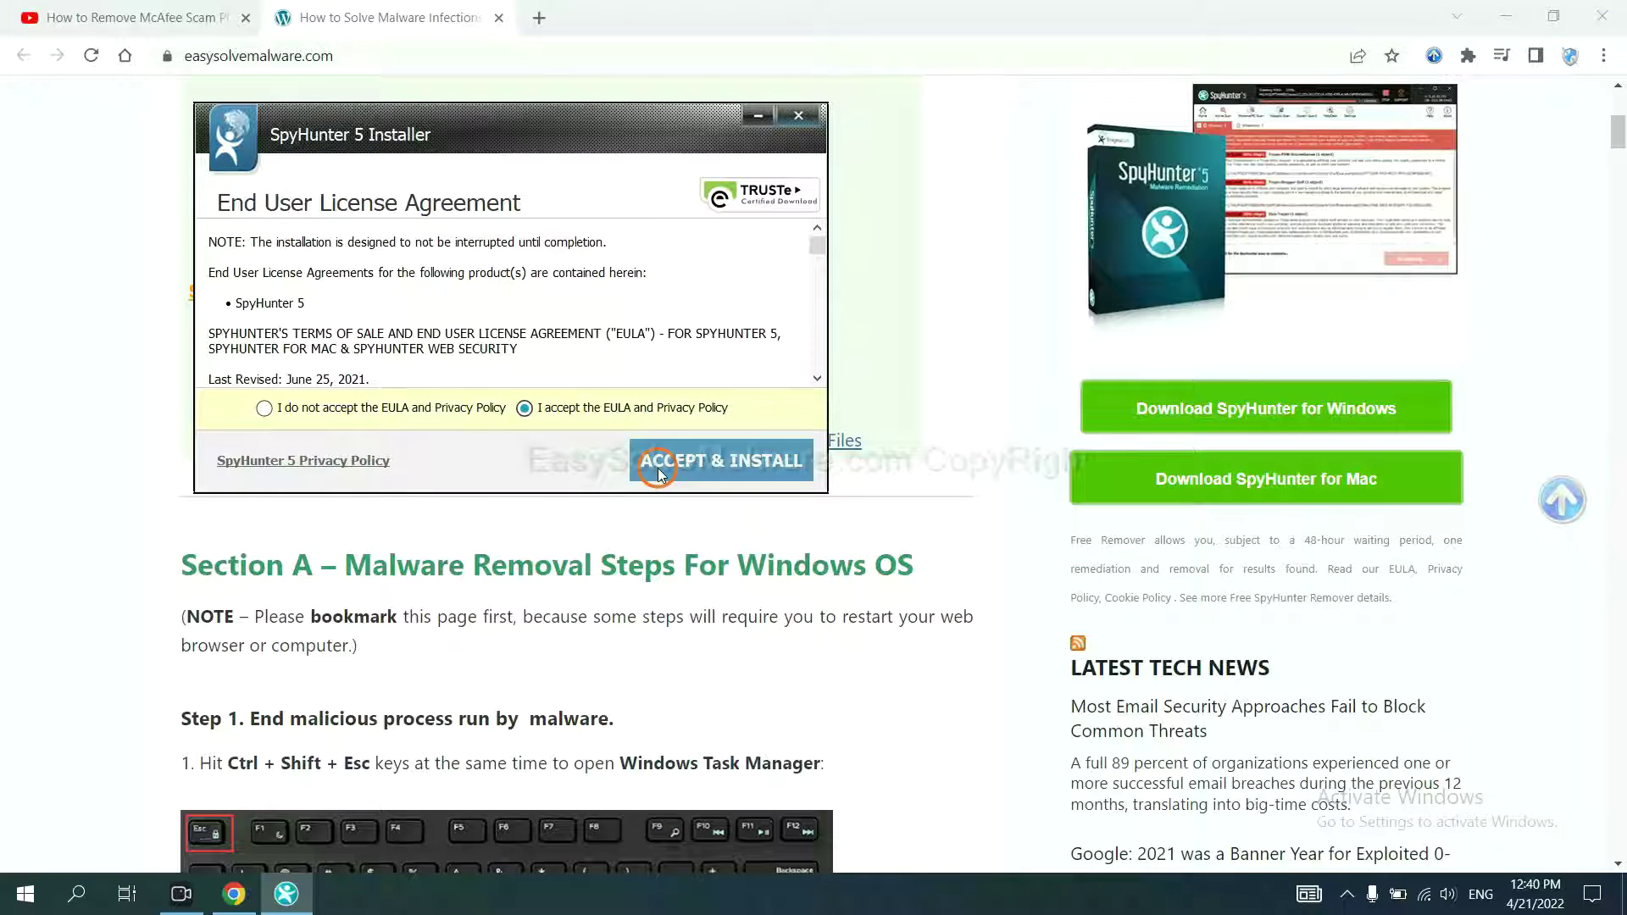
left_click(661, 471)
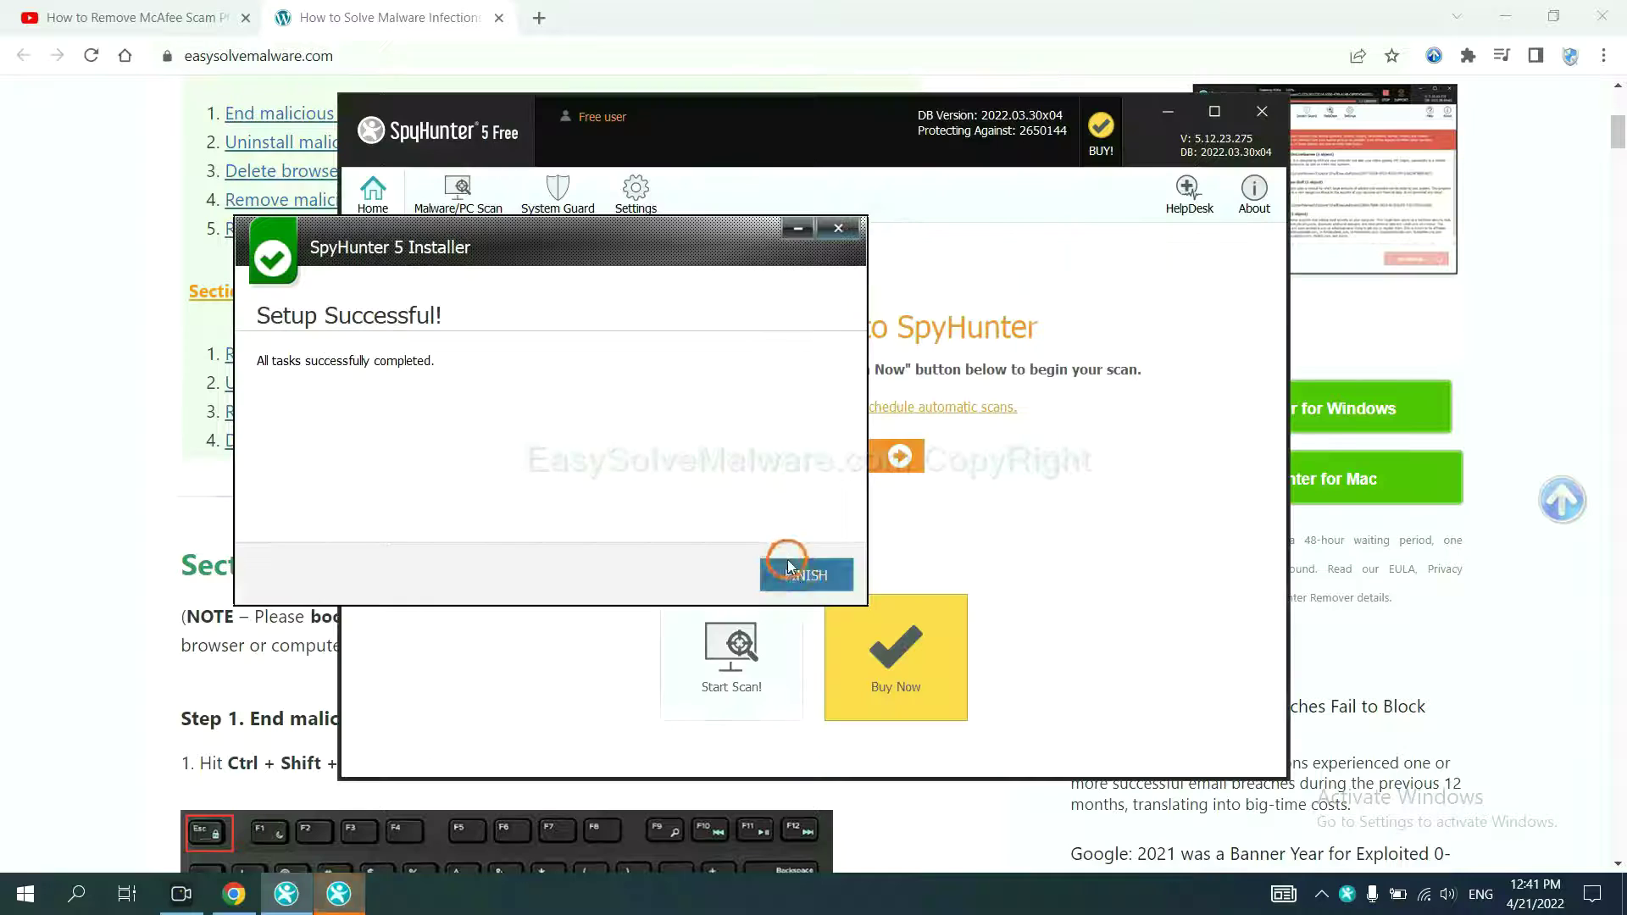
left_click(800, 569)
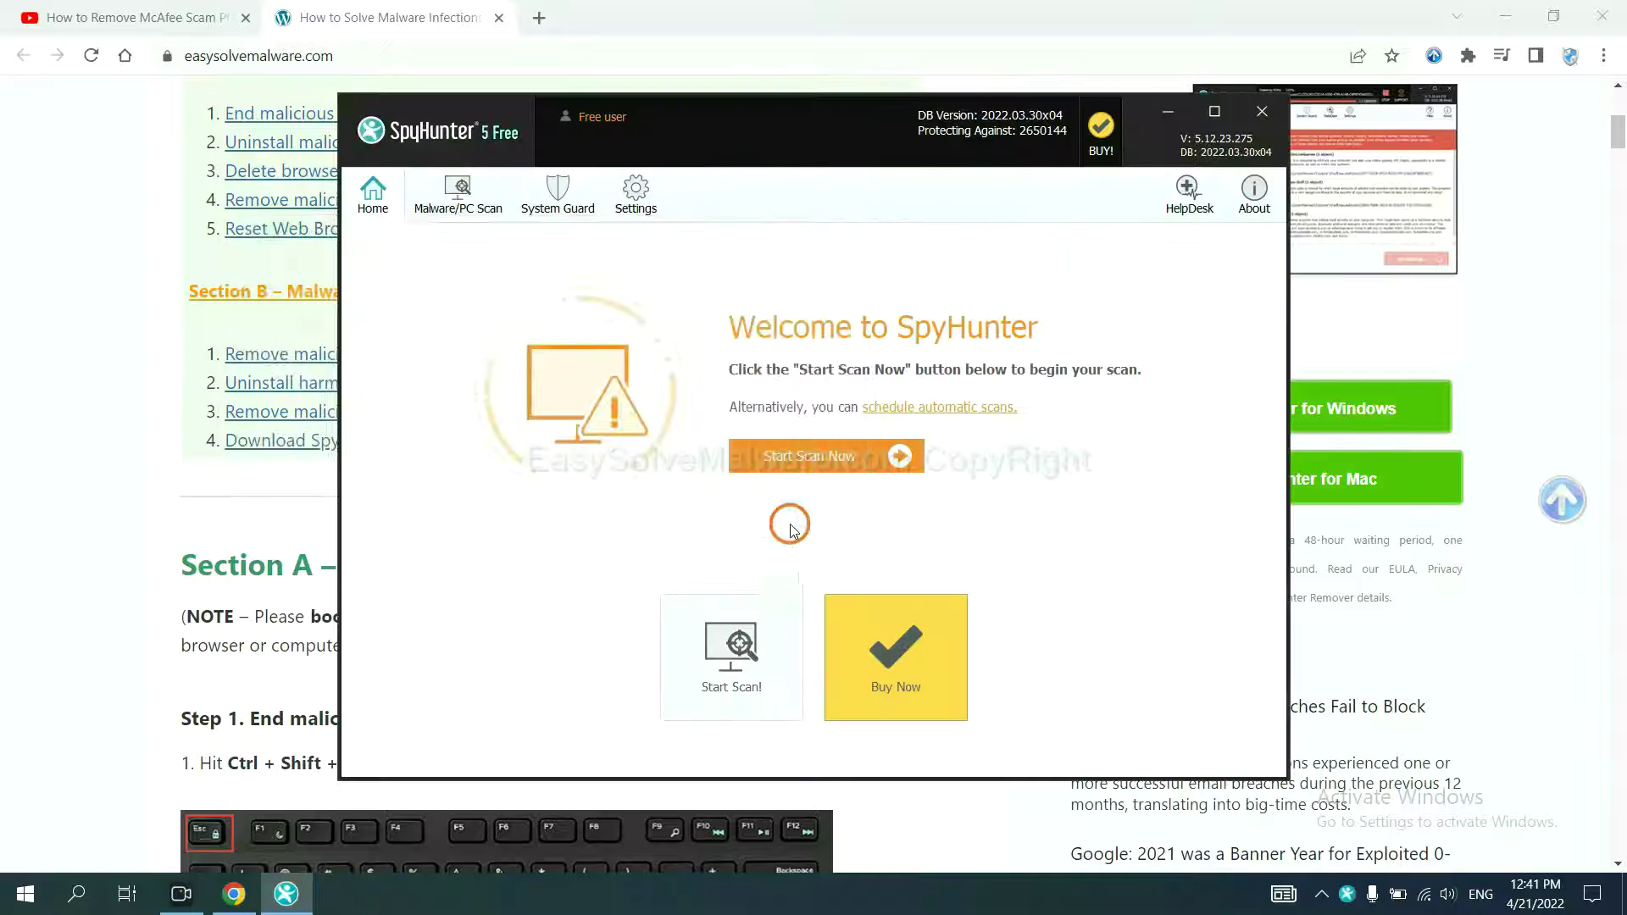
- Run a SpyHunter 5 computer scan and continue past the unknown object remove360.bat
left_click(801, 460)
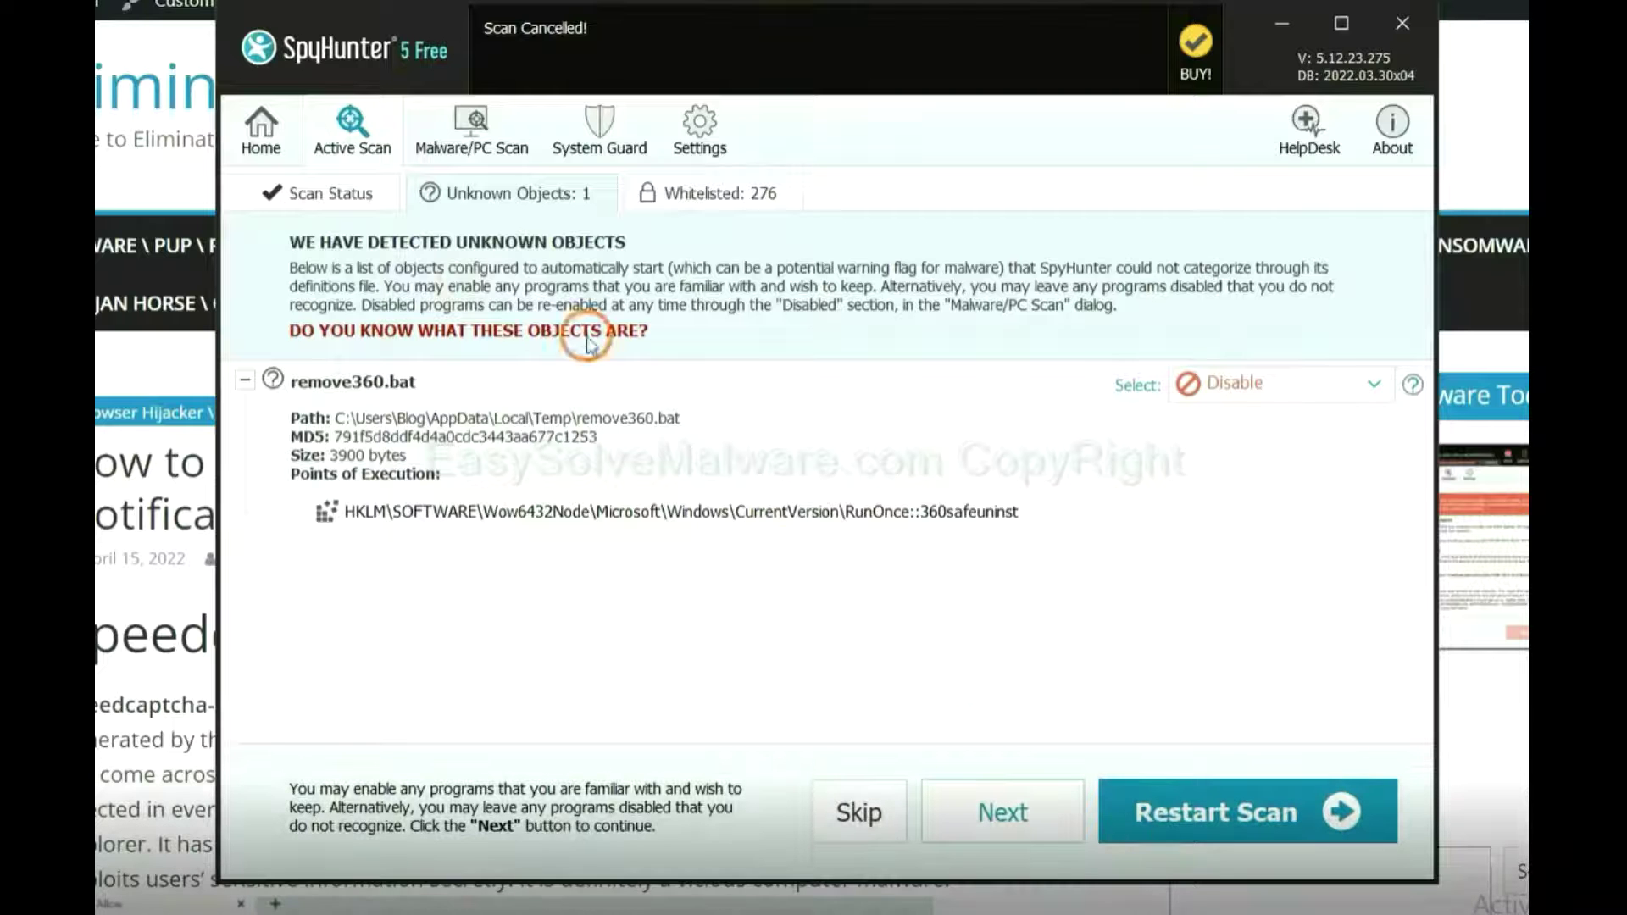
left_click(998, 812)
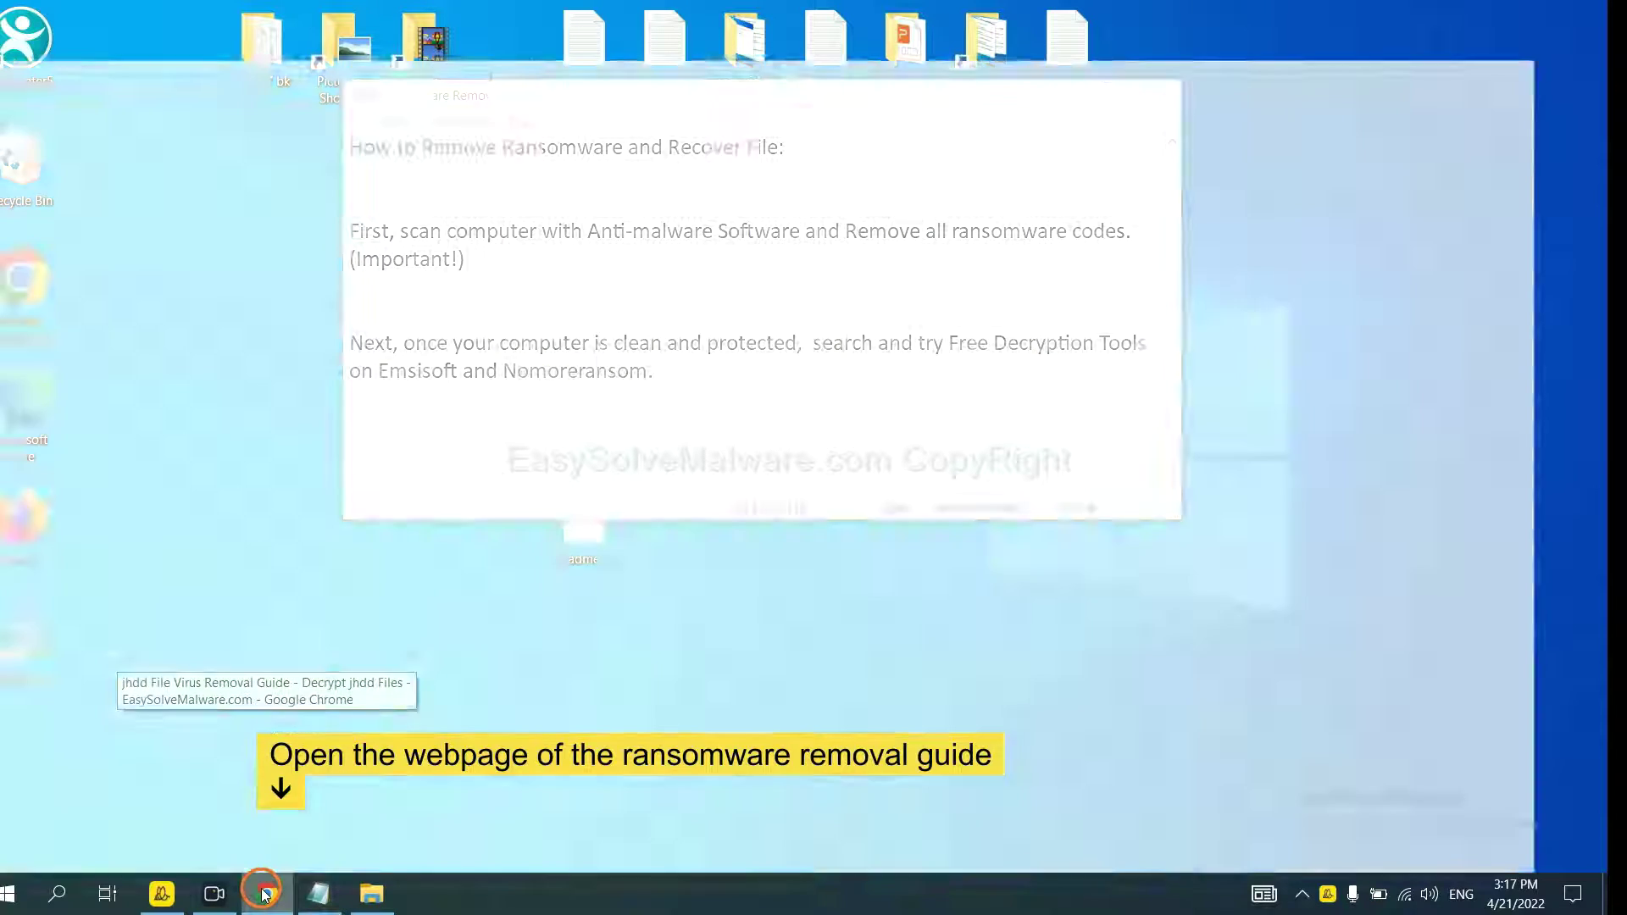
- From Step 4 of the jhdd guide, open emsisoft.com's ransomware-decryption-tools page
left_click(267, 894)
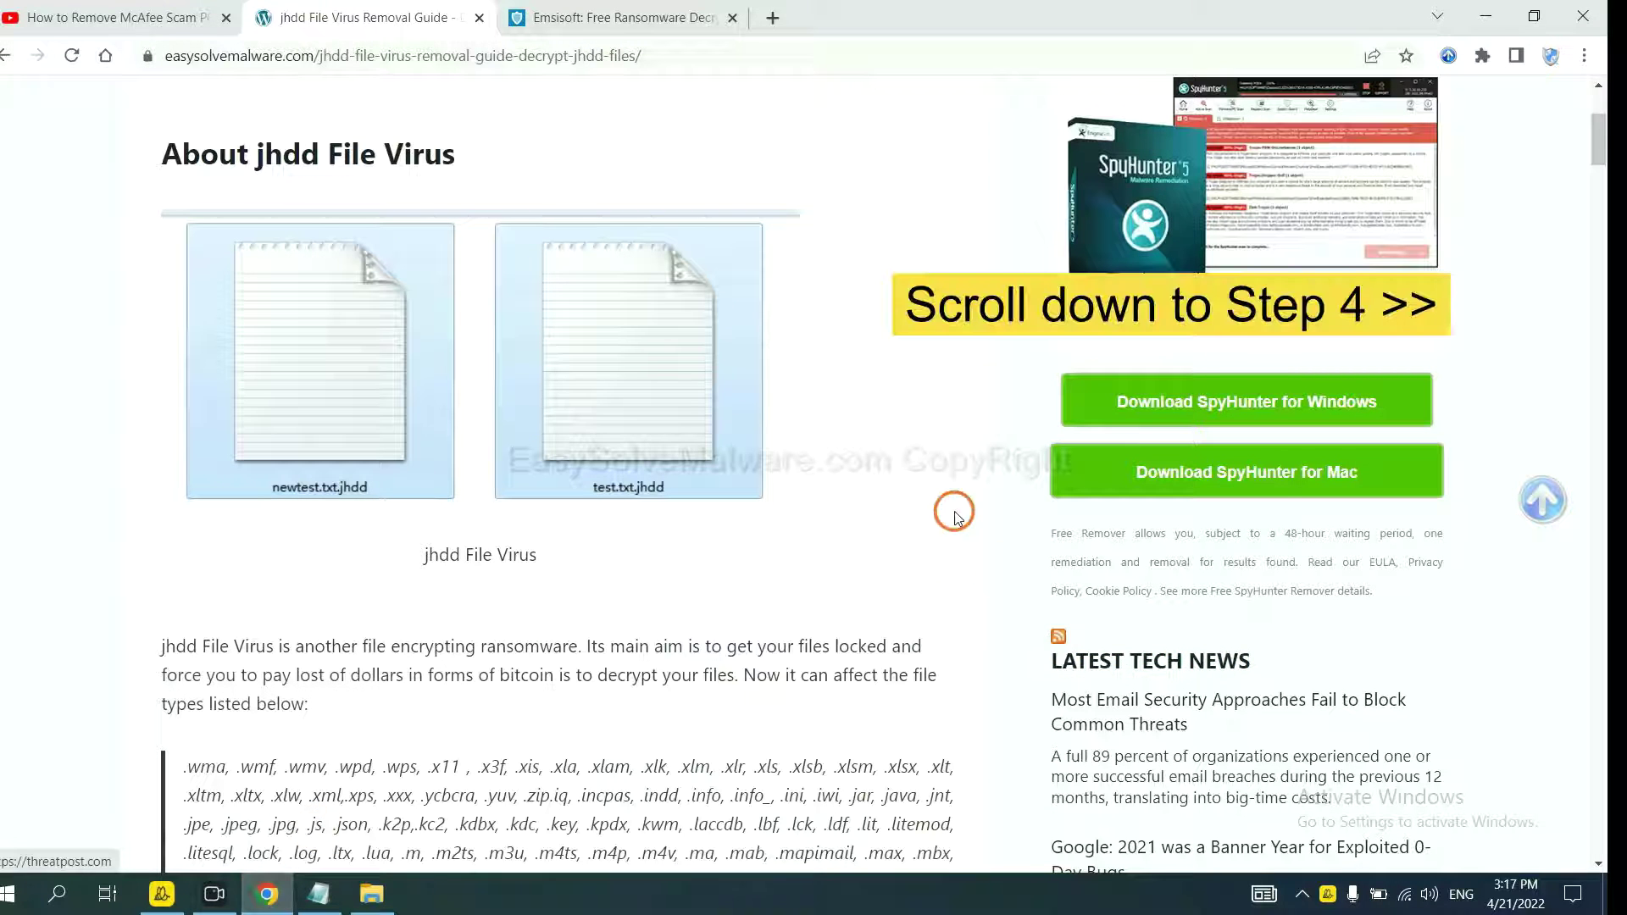
left_click_drag(1596, 136, 1583, 726)
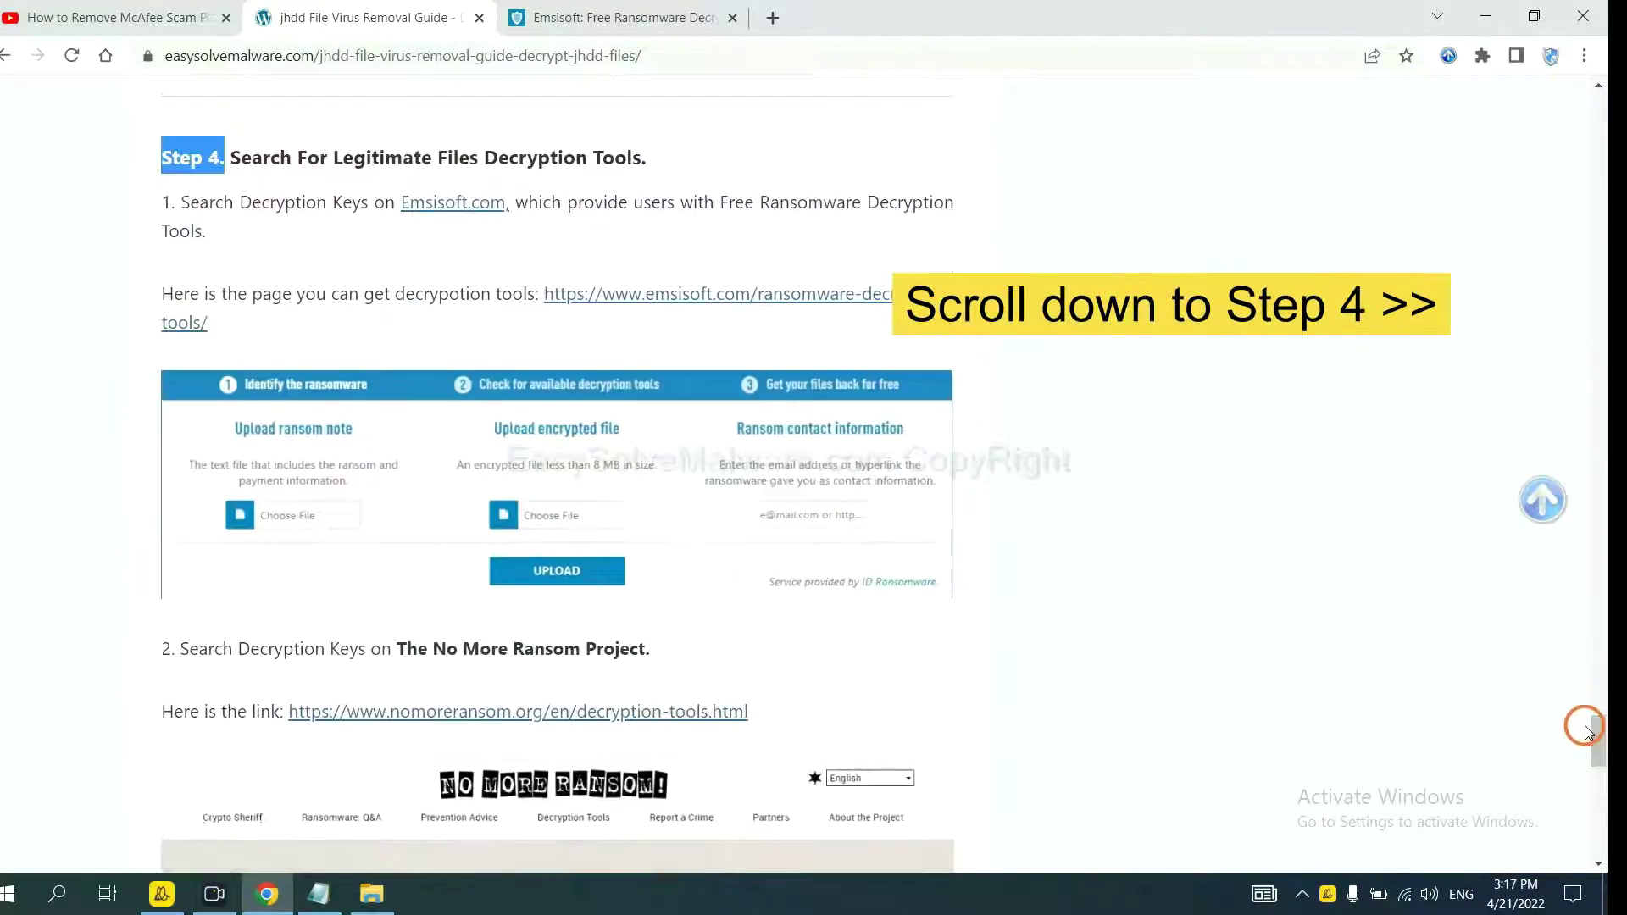
left_click(472, 111)
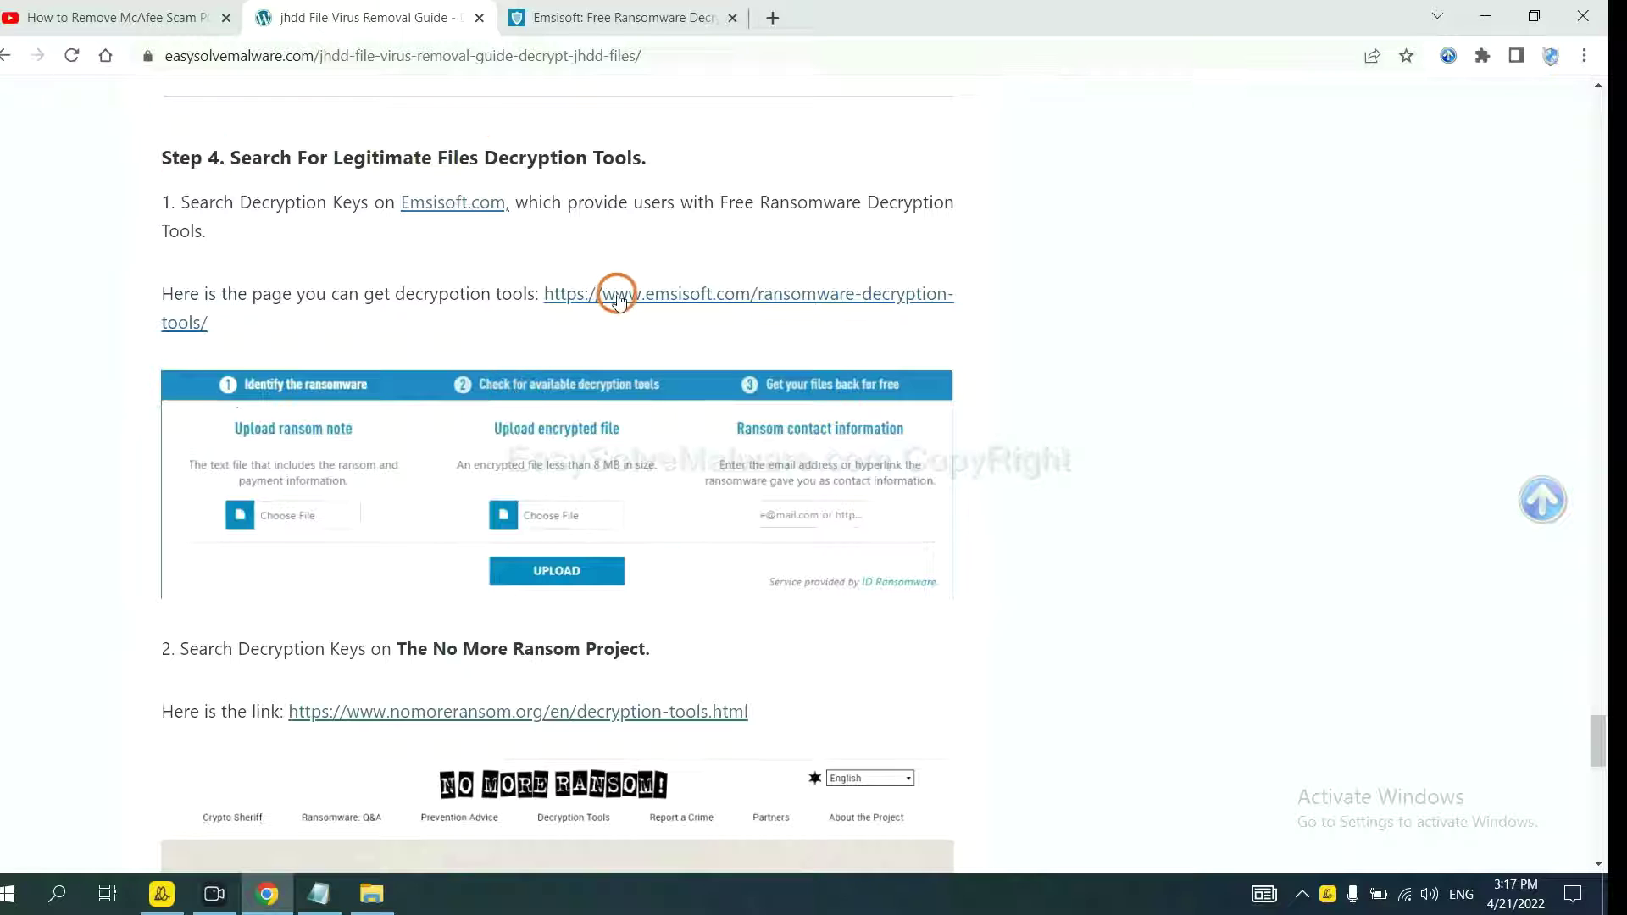
scroll(556, 323, "down", 3)
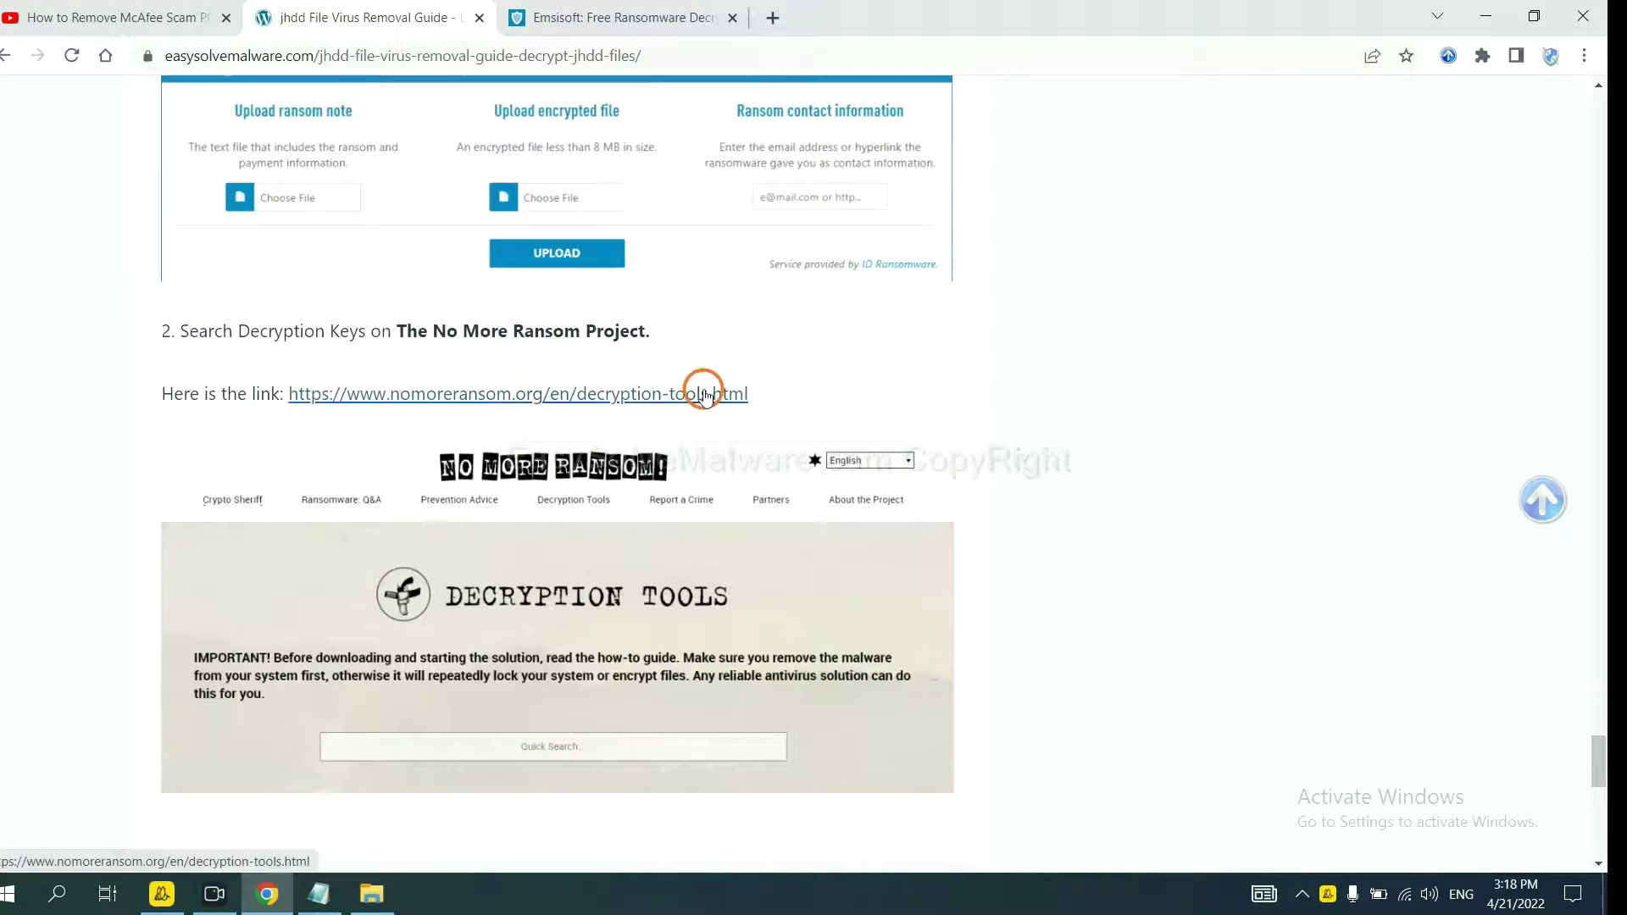
scroll(721, 392, "up", 3)
scroll(704, 394, "up", 2)
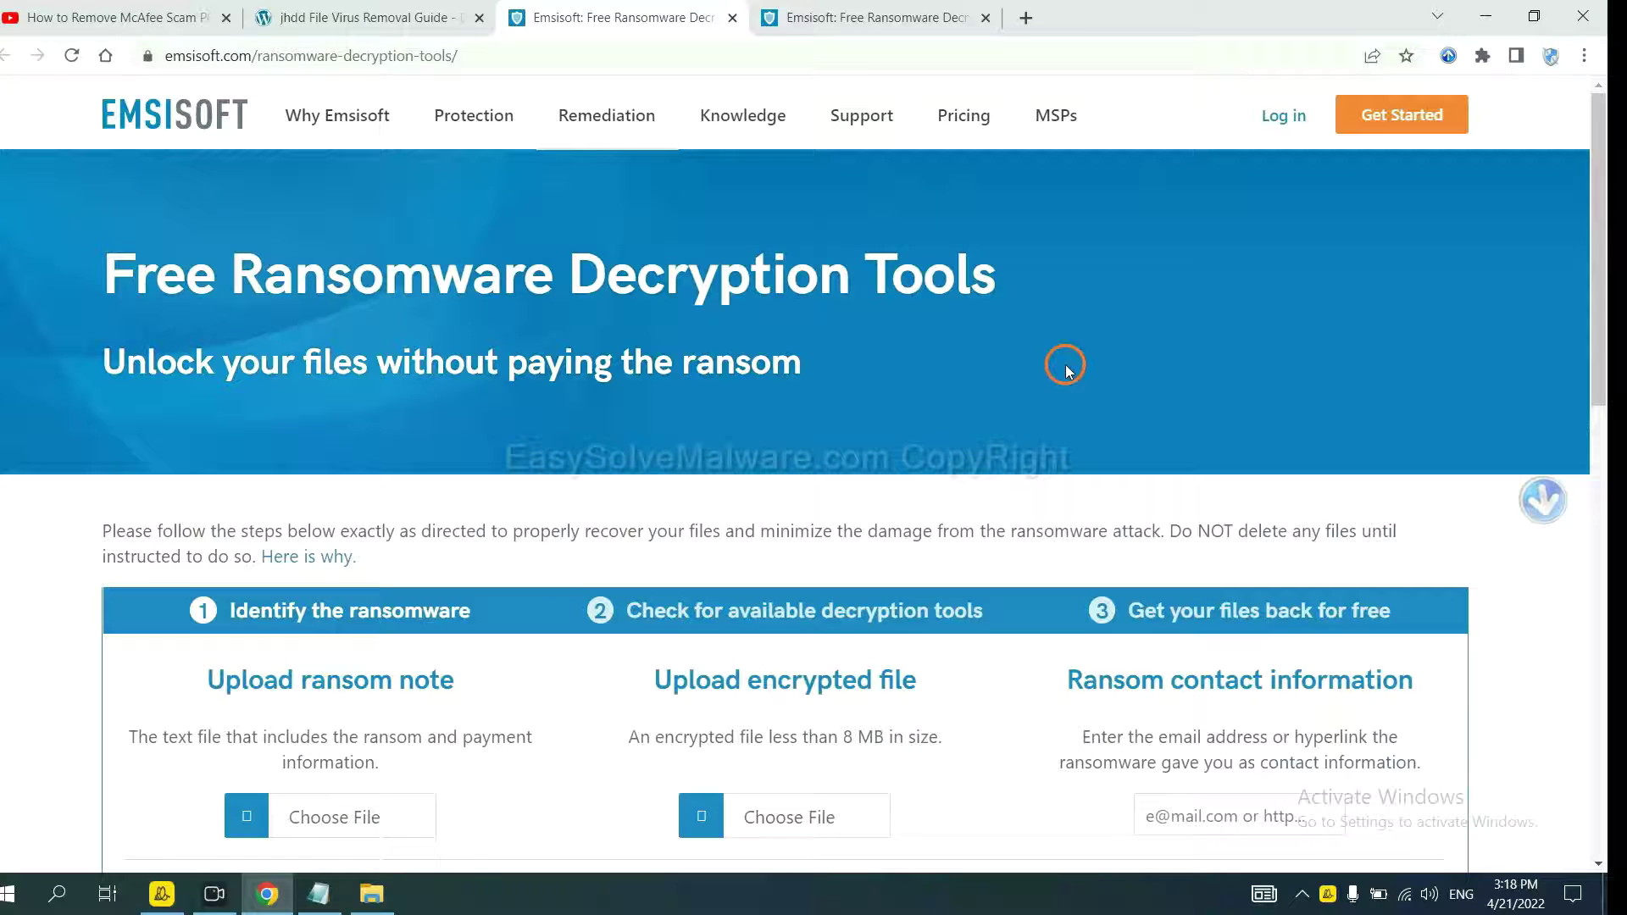
- Review Emsisoft's Identify the ransomware upload boxes, then minimize Chrome to the desktop
scroll(1061, 361, "down", 1)
scroll(1057, 359, "down", 3)
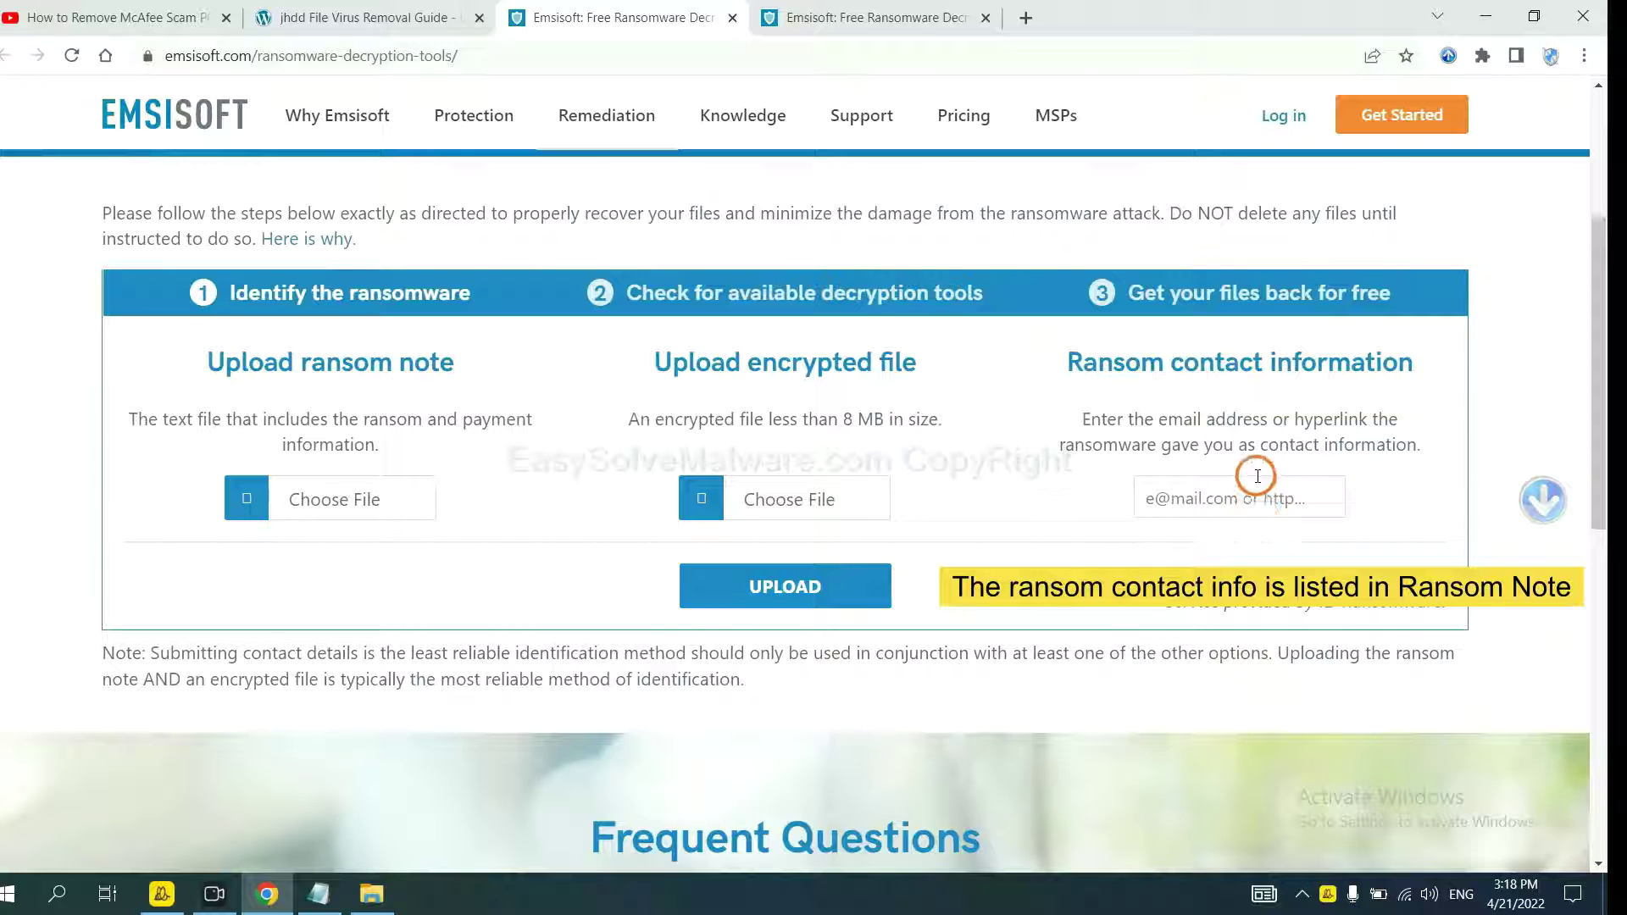
left_click(1601, 896)
- Open the _readme.txt ransom note and copy its support contact e-mail line
double_click(585, 517)
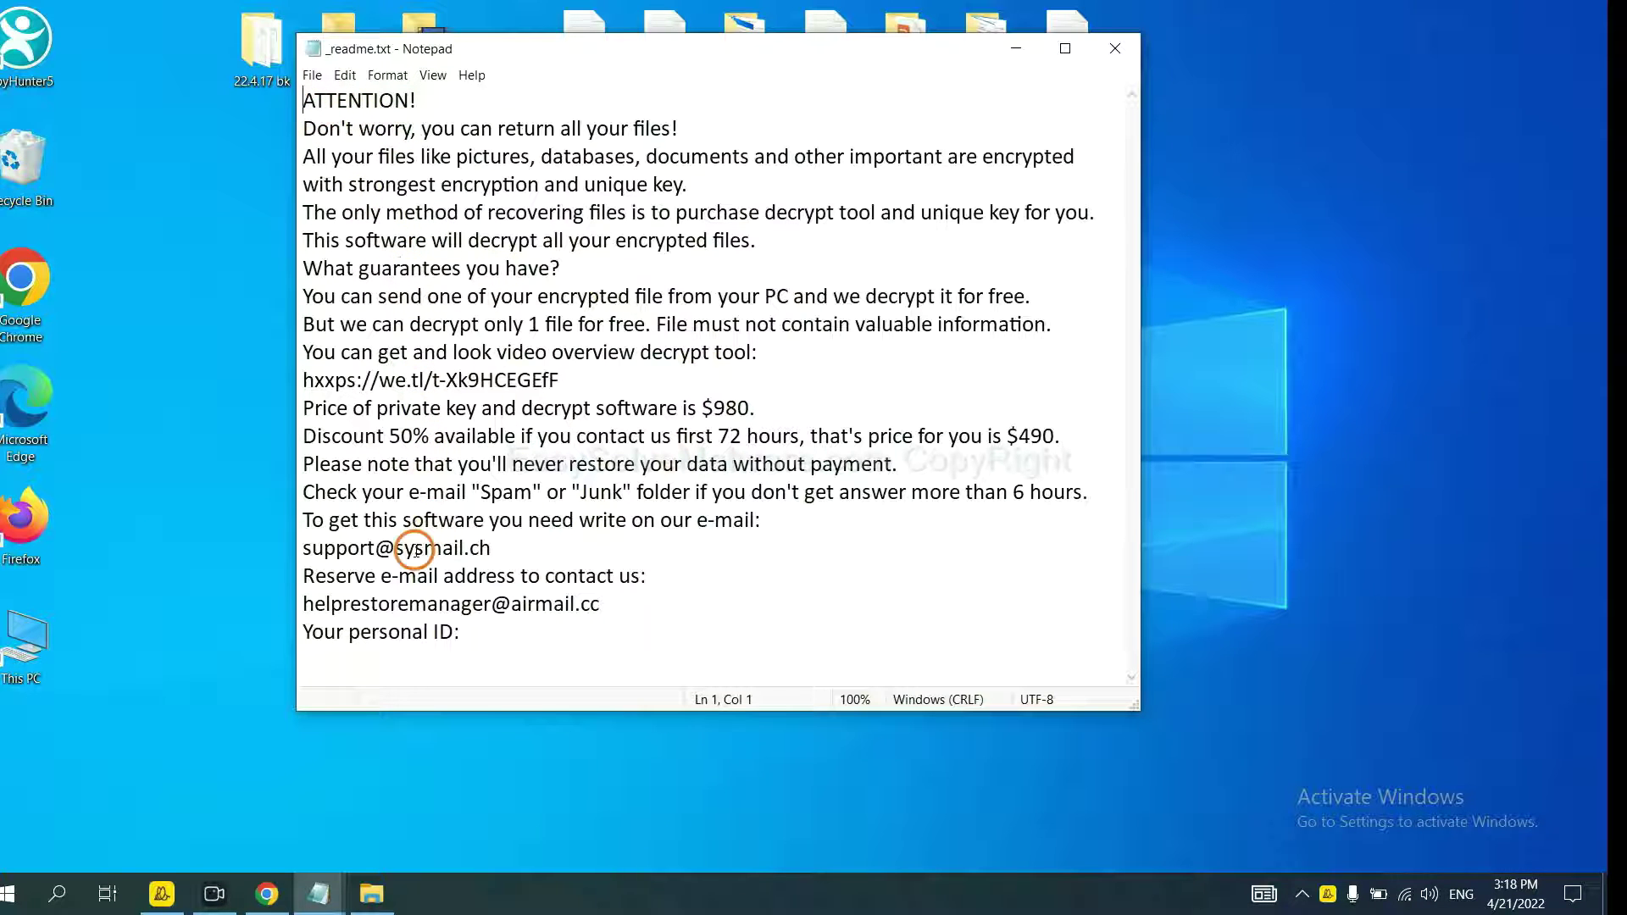
left_click_drag(507, 549, 263, 539)
key("ctrl+c")
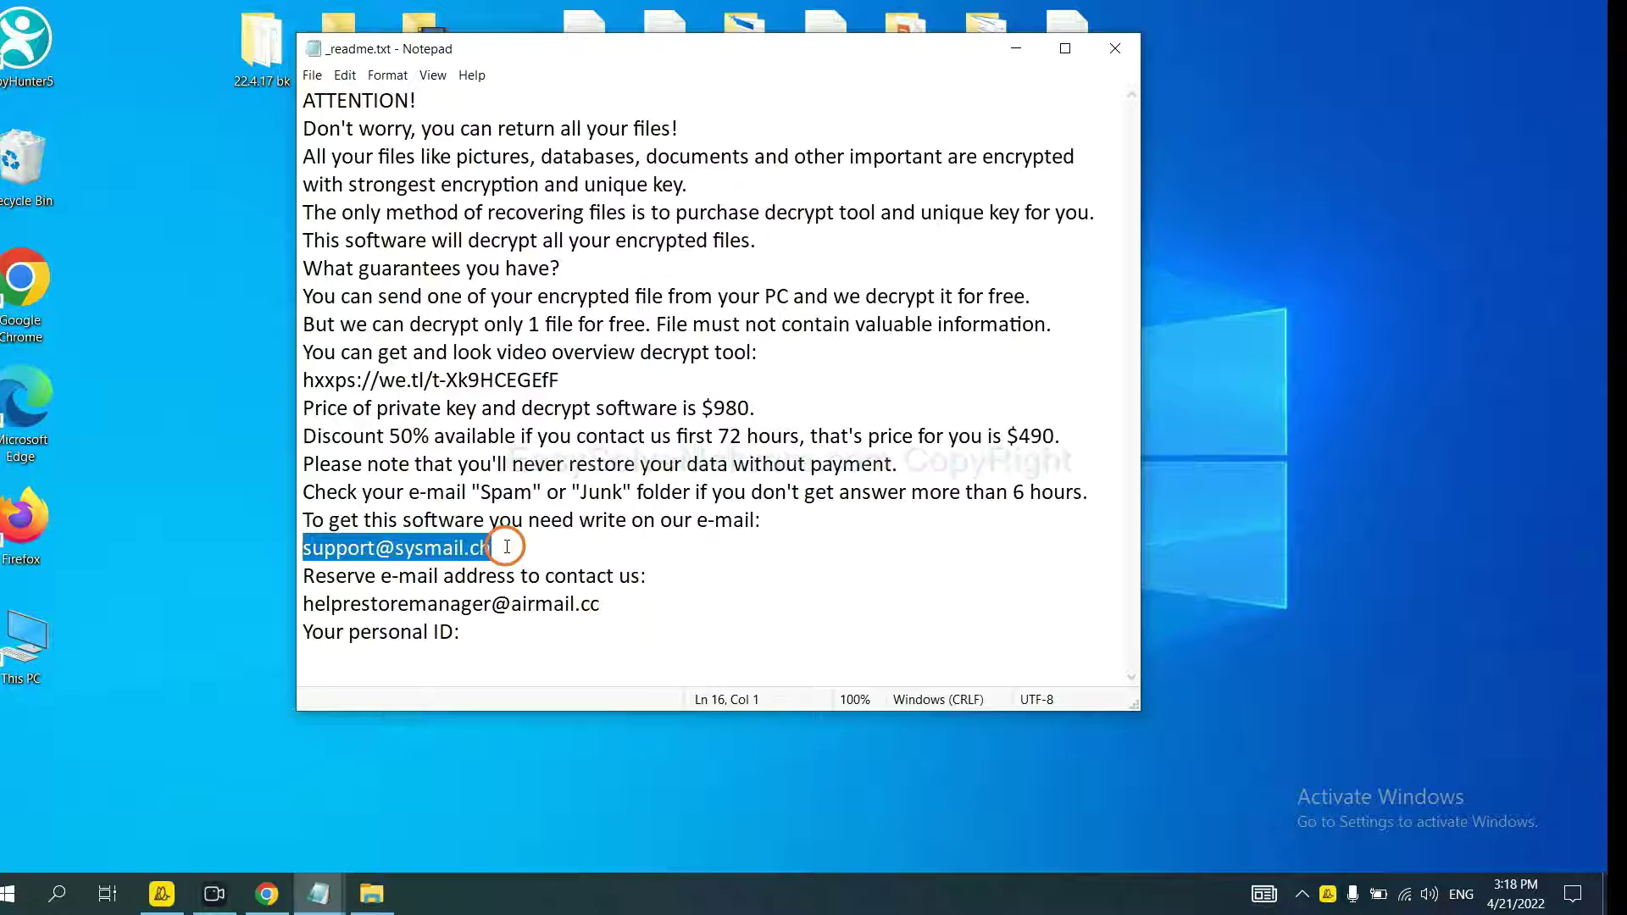
left_click(283, 875)
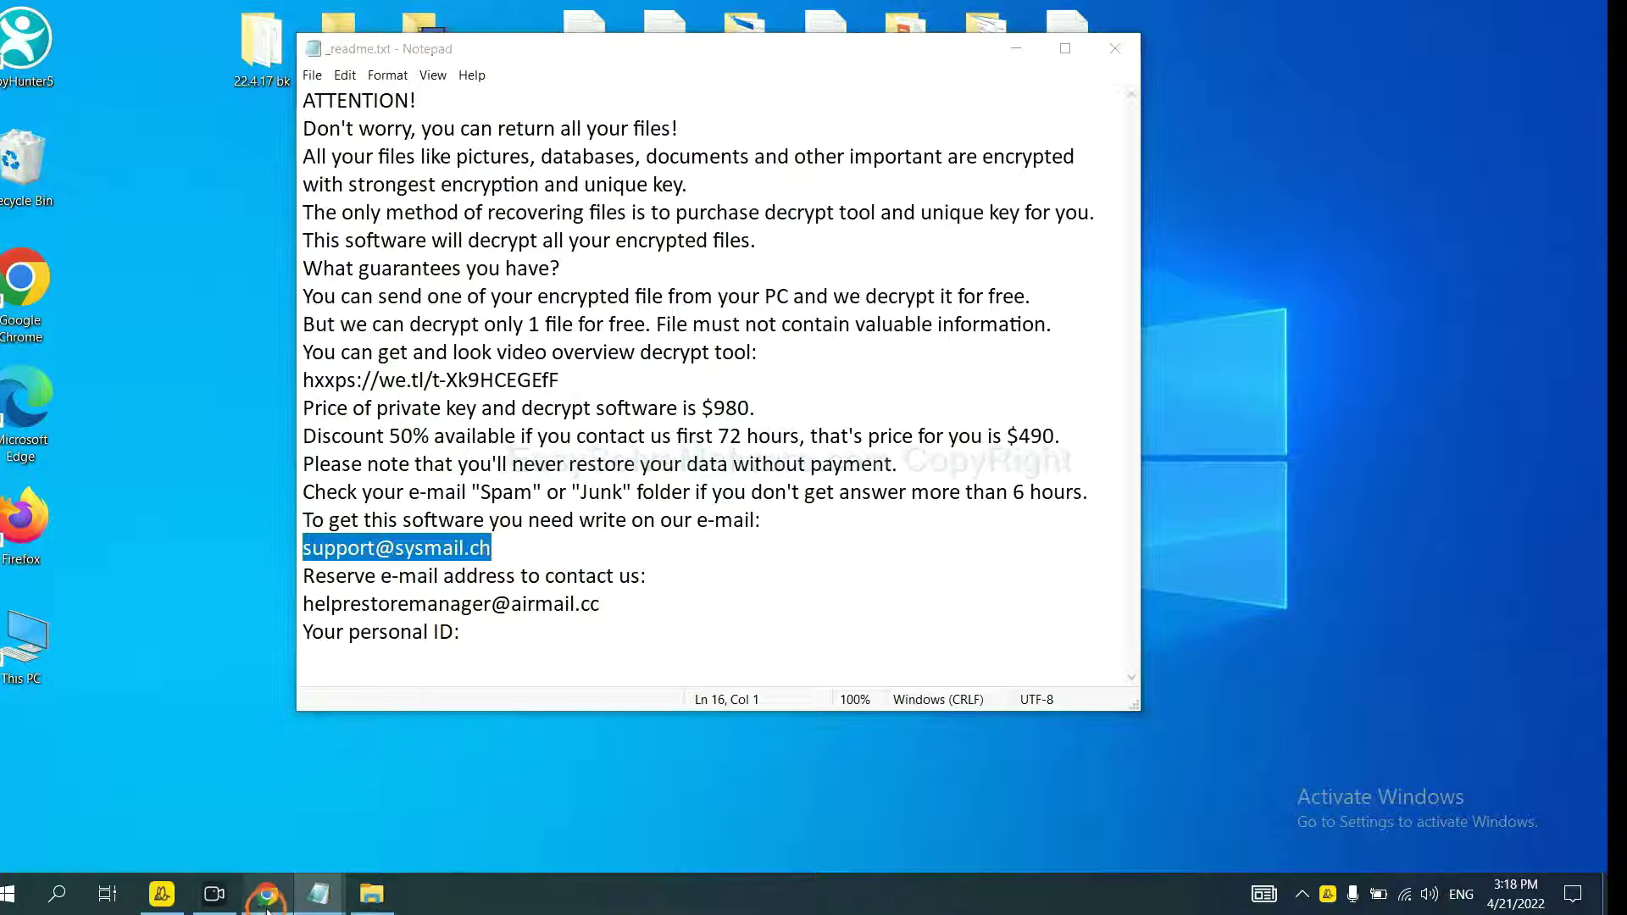
- Paste the copied contact e-mail into Emsisoft's Ransom contact information field and upload it
left_click(1235, 500)
key("ctrl+v")
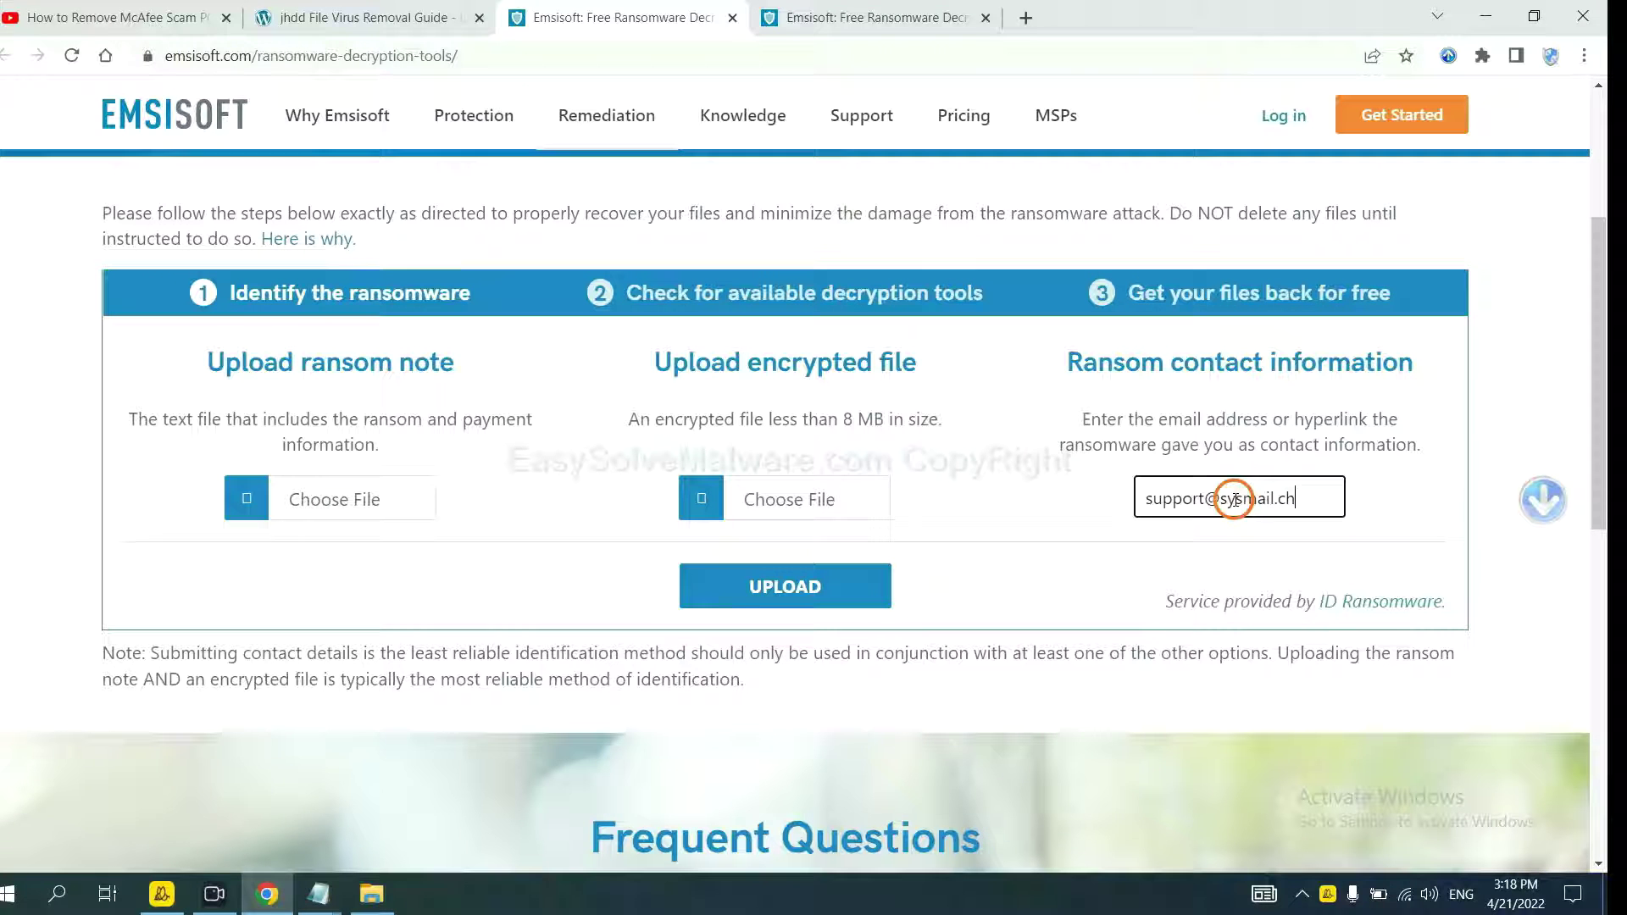
left_click(850, 585)
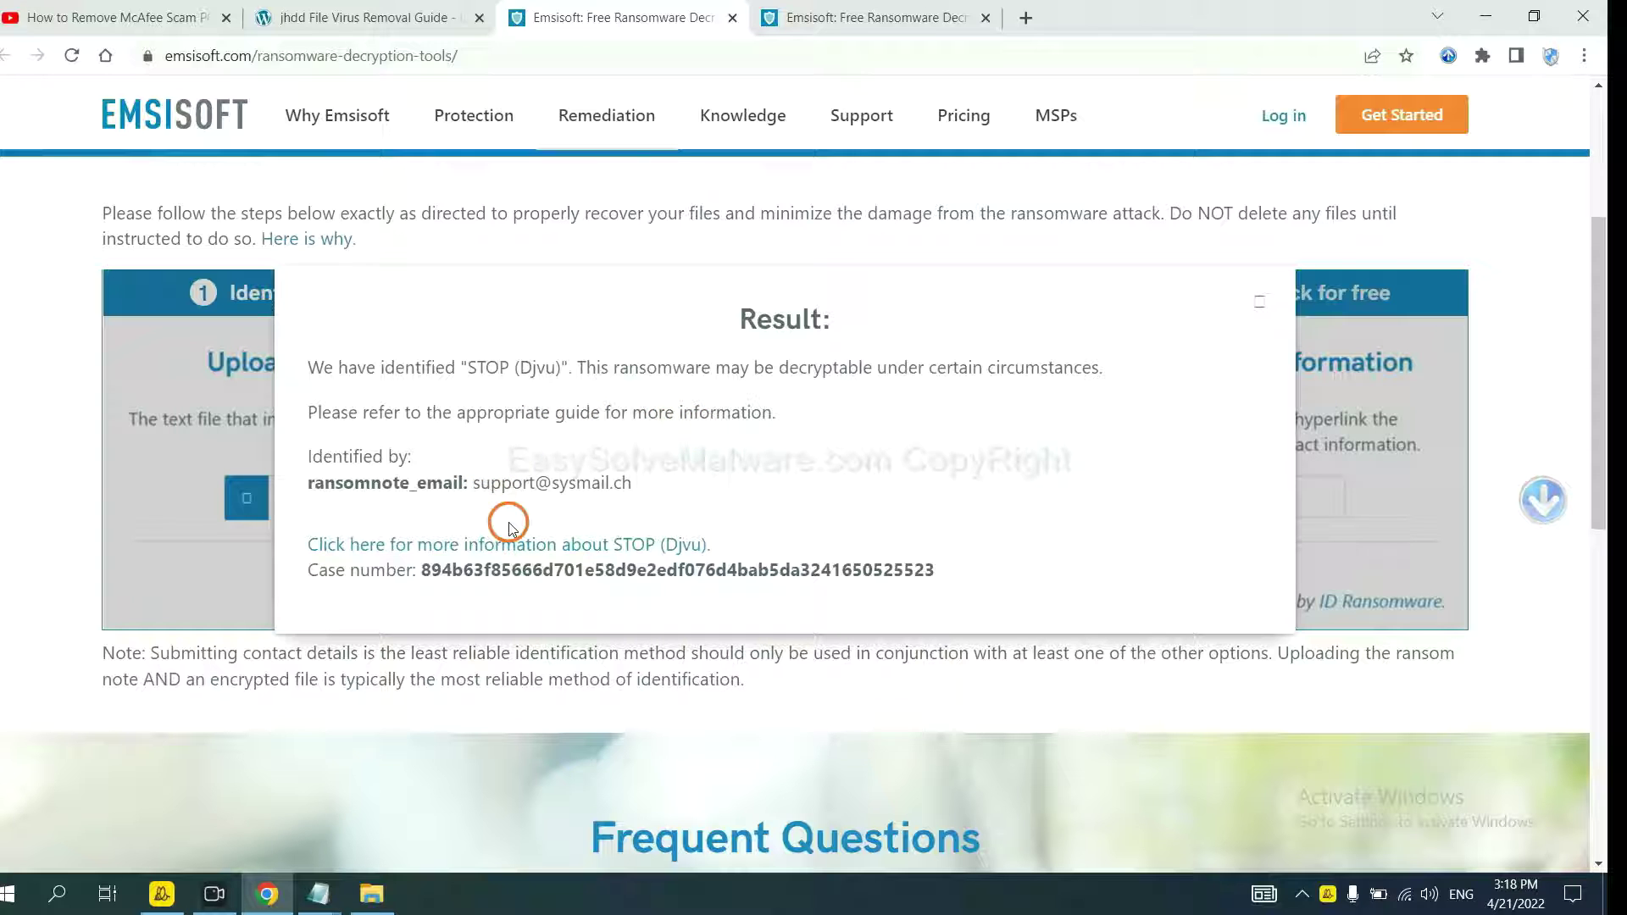
- Follow the STOP (Djvu) information blog post to the Emsisoft Decryptor for STOP Djvu page
left_click(524, 546)
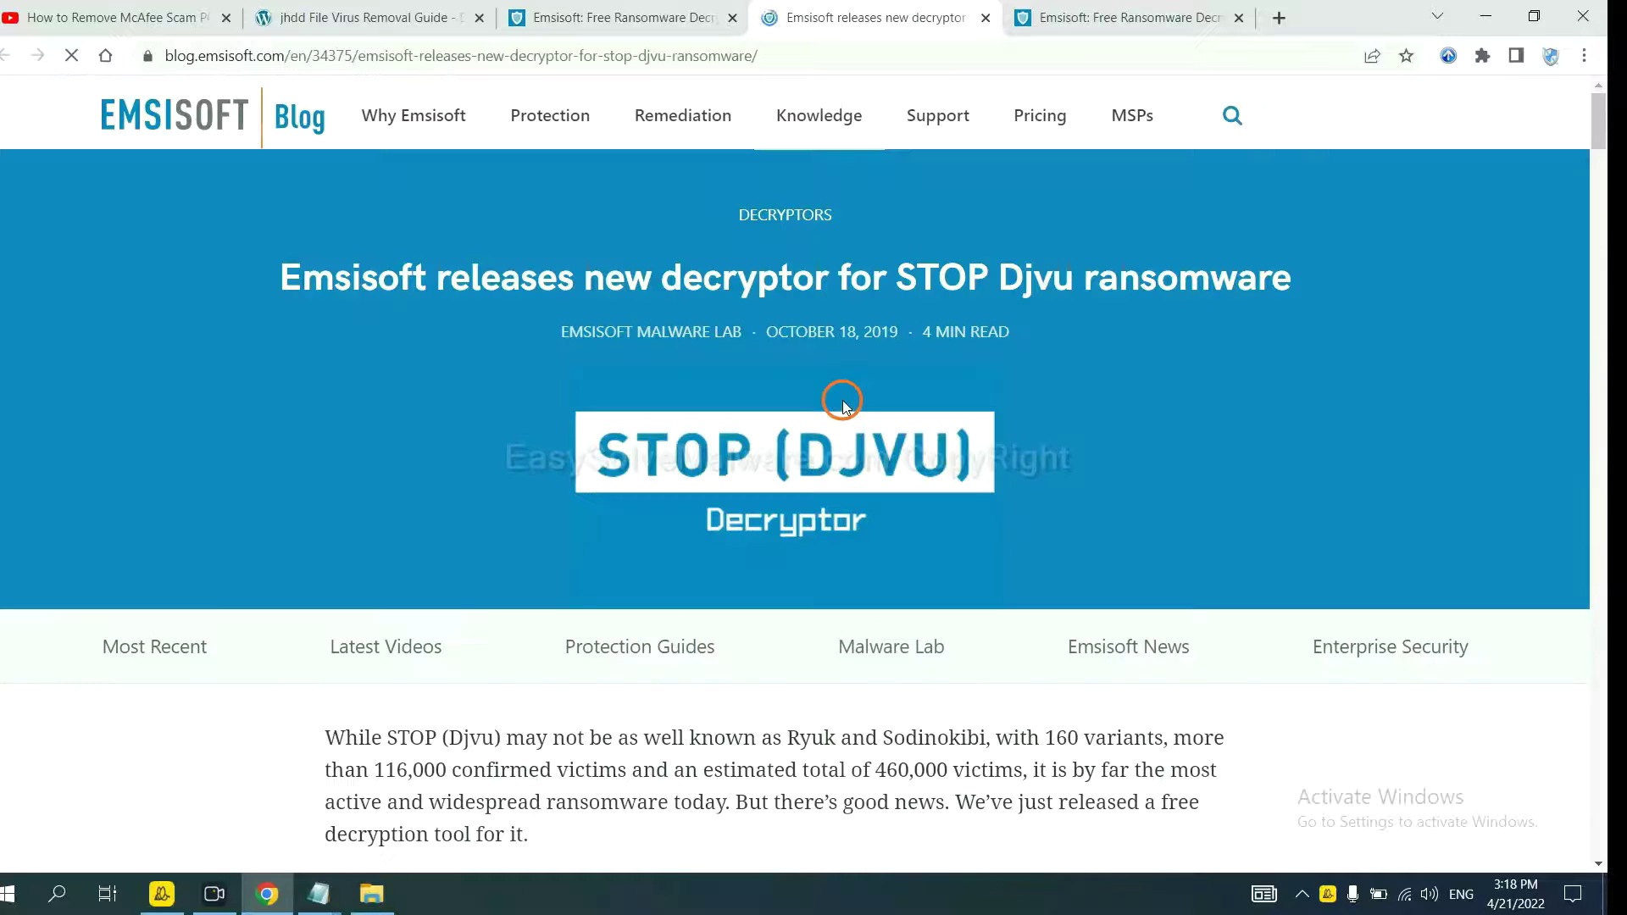
scroll(839, 386, "down", 5)
scroll(822, 367, "down", 15)
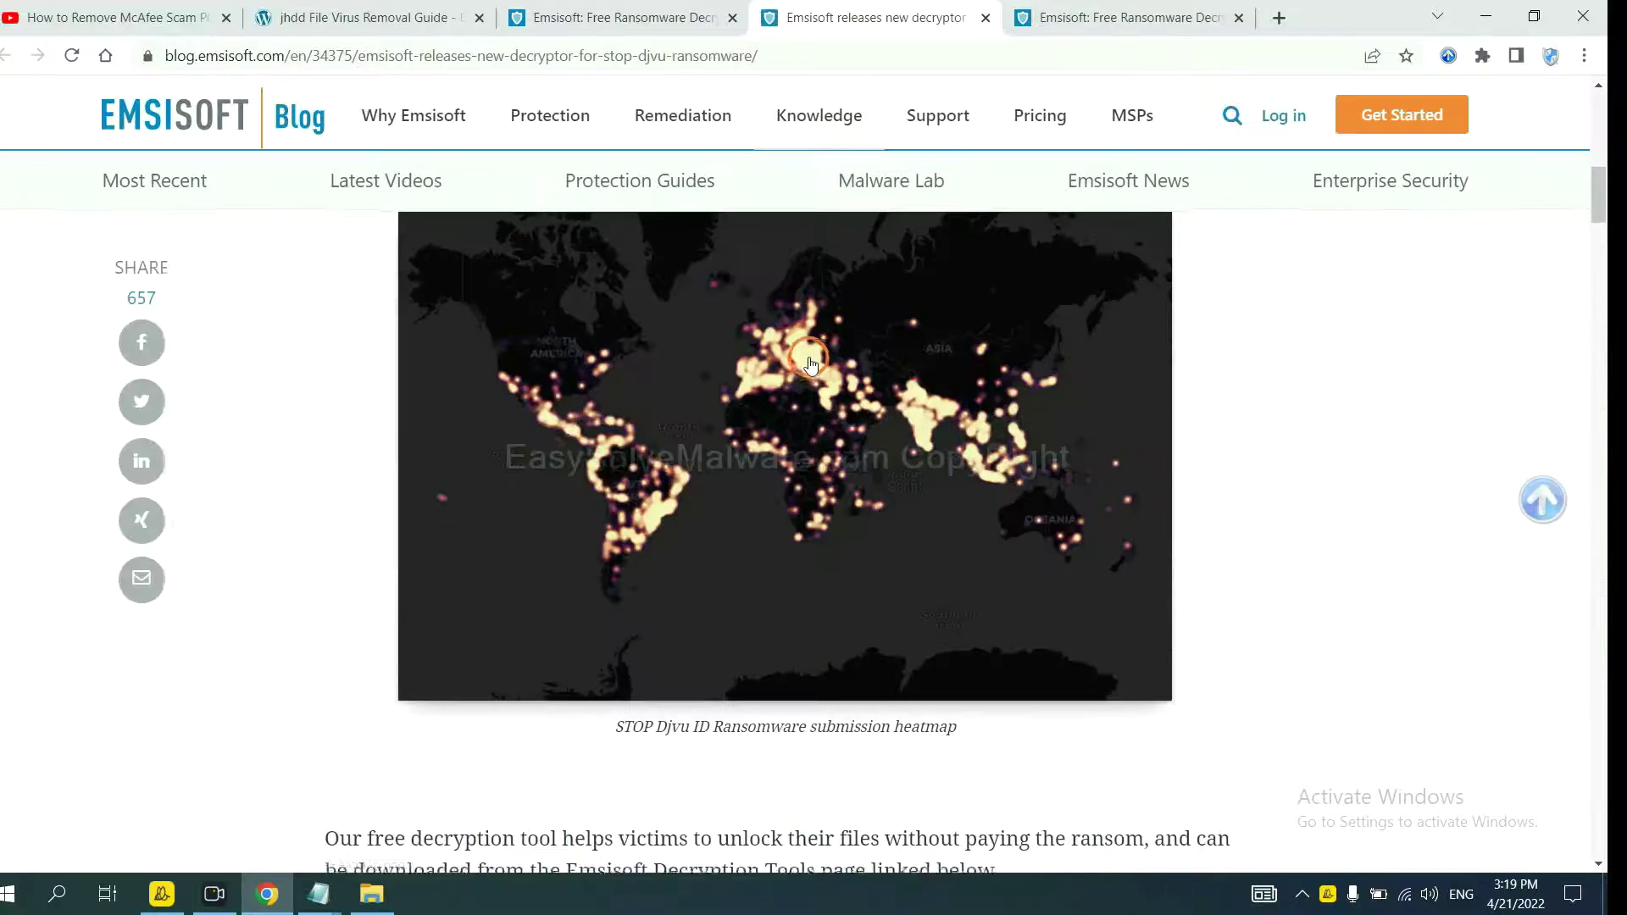
scroll(810, 357, "down", 10)
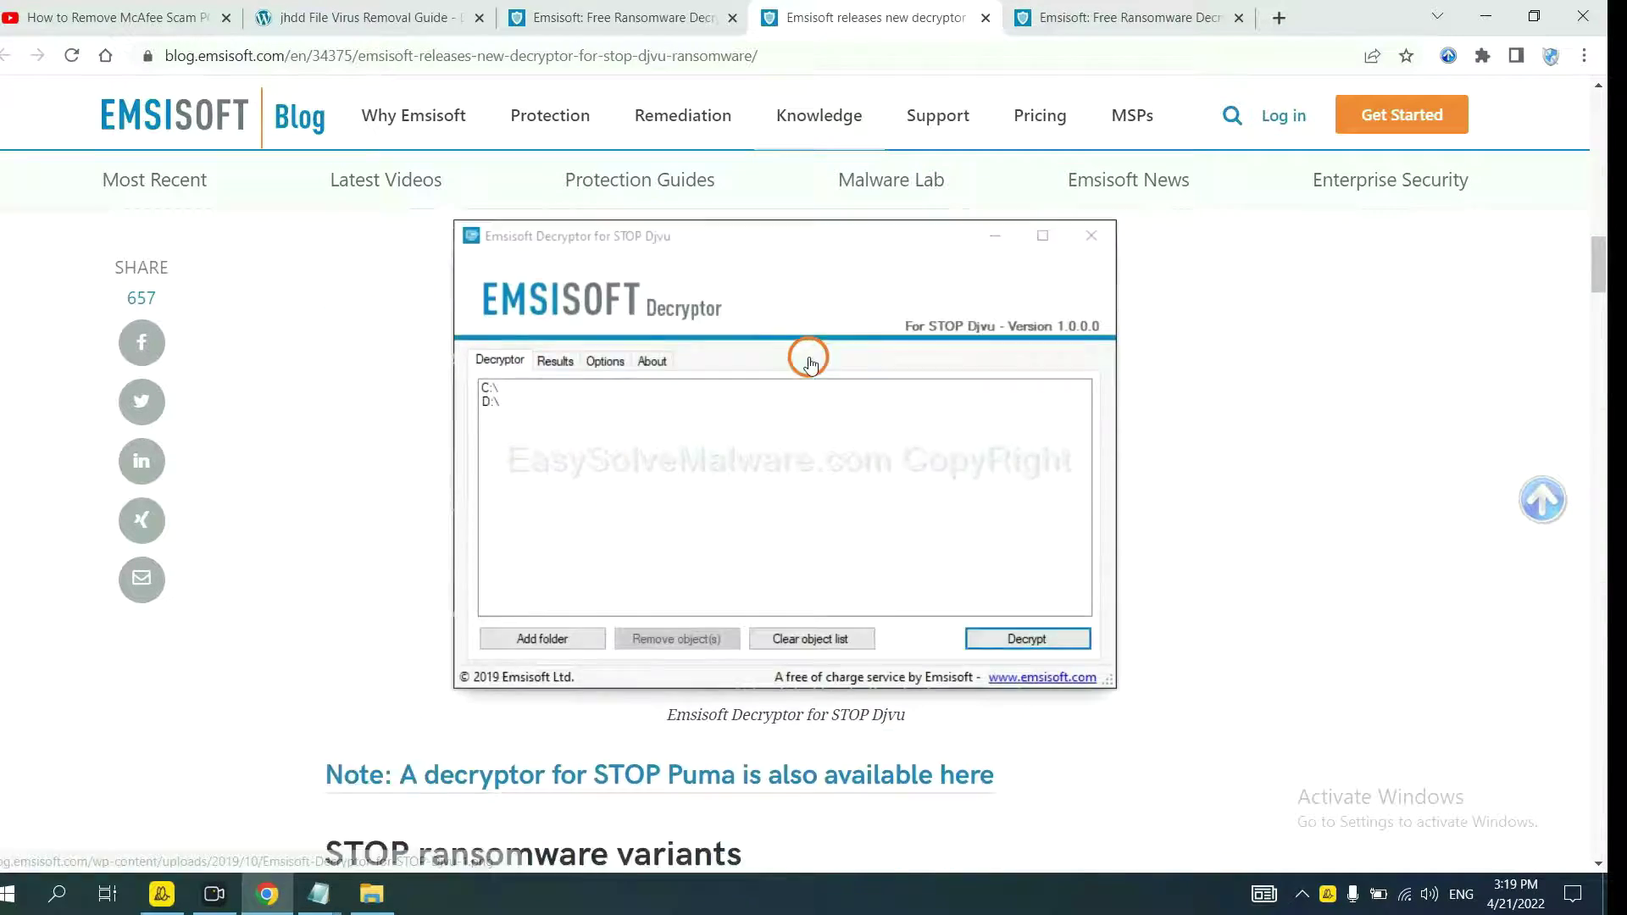
scroll(809, 360, "up", 2)
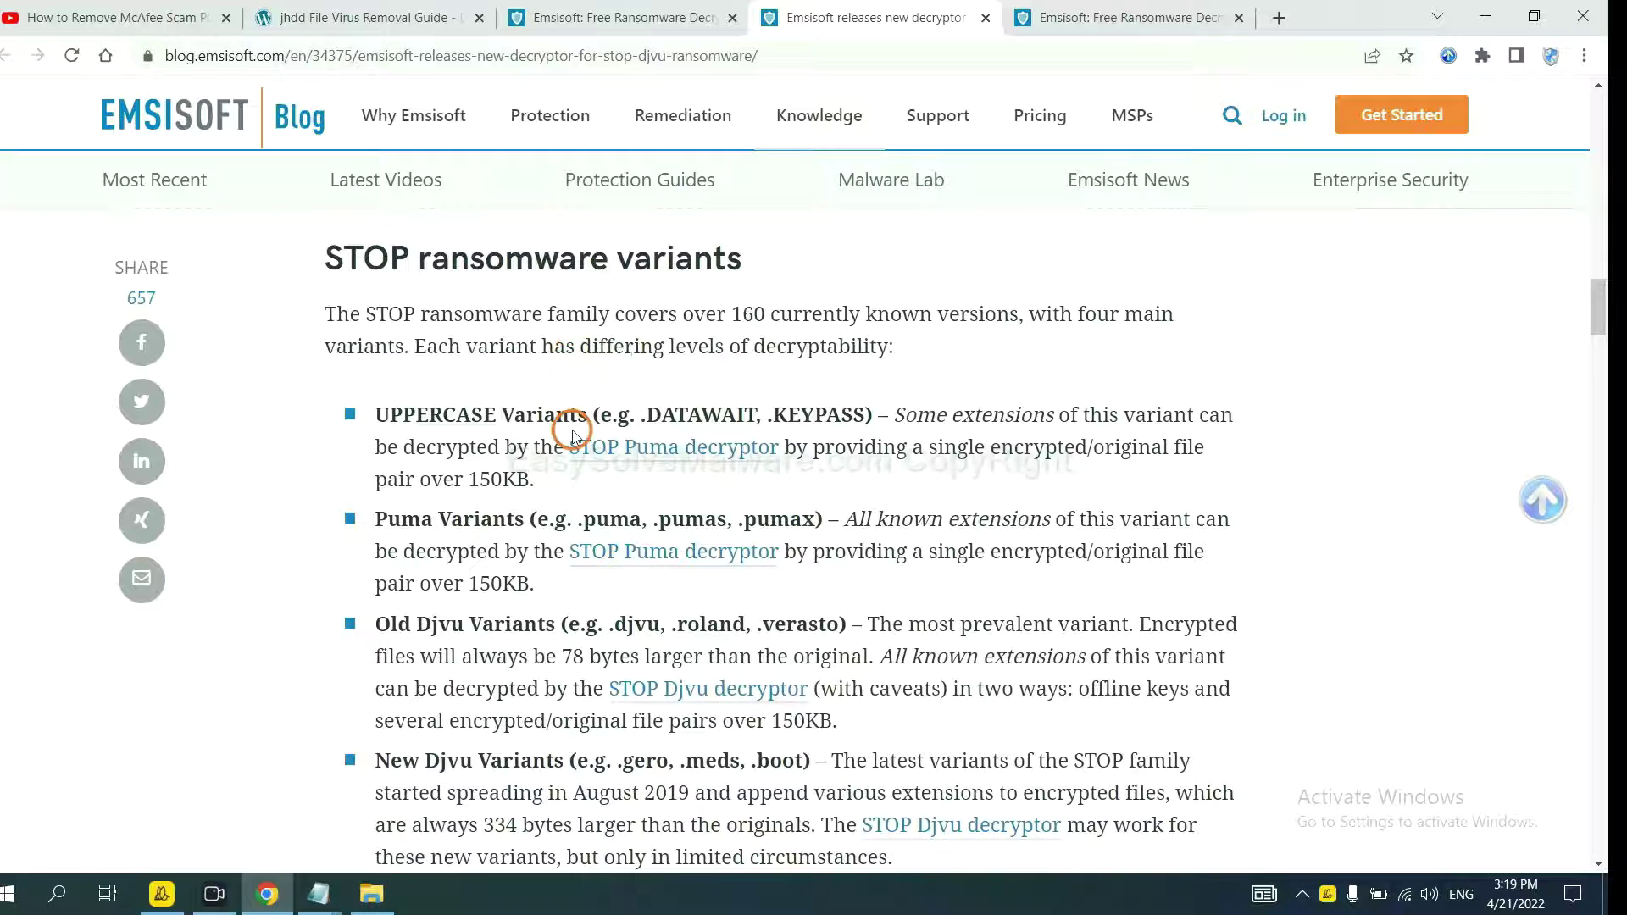
scroll(570, 424, "down", 3)
scroll(598, 466, "down", 2)
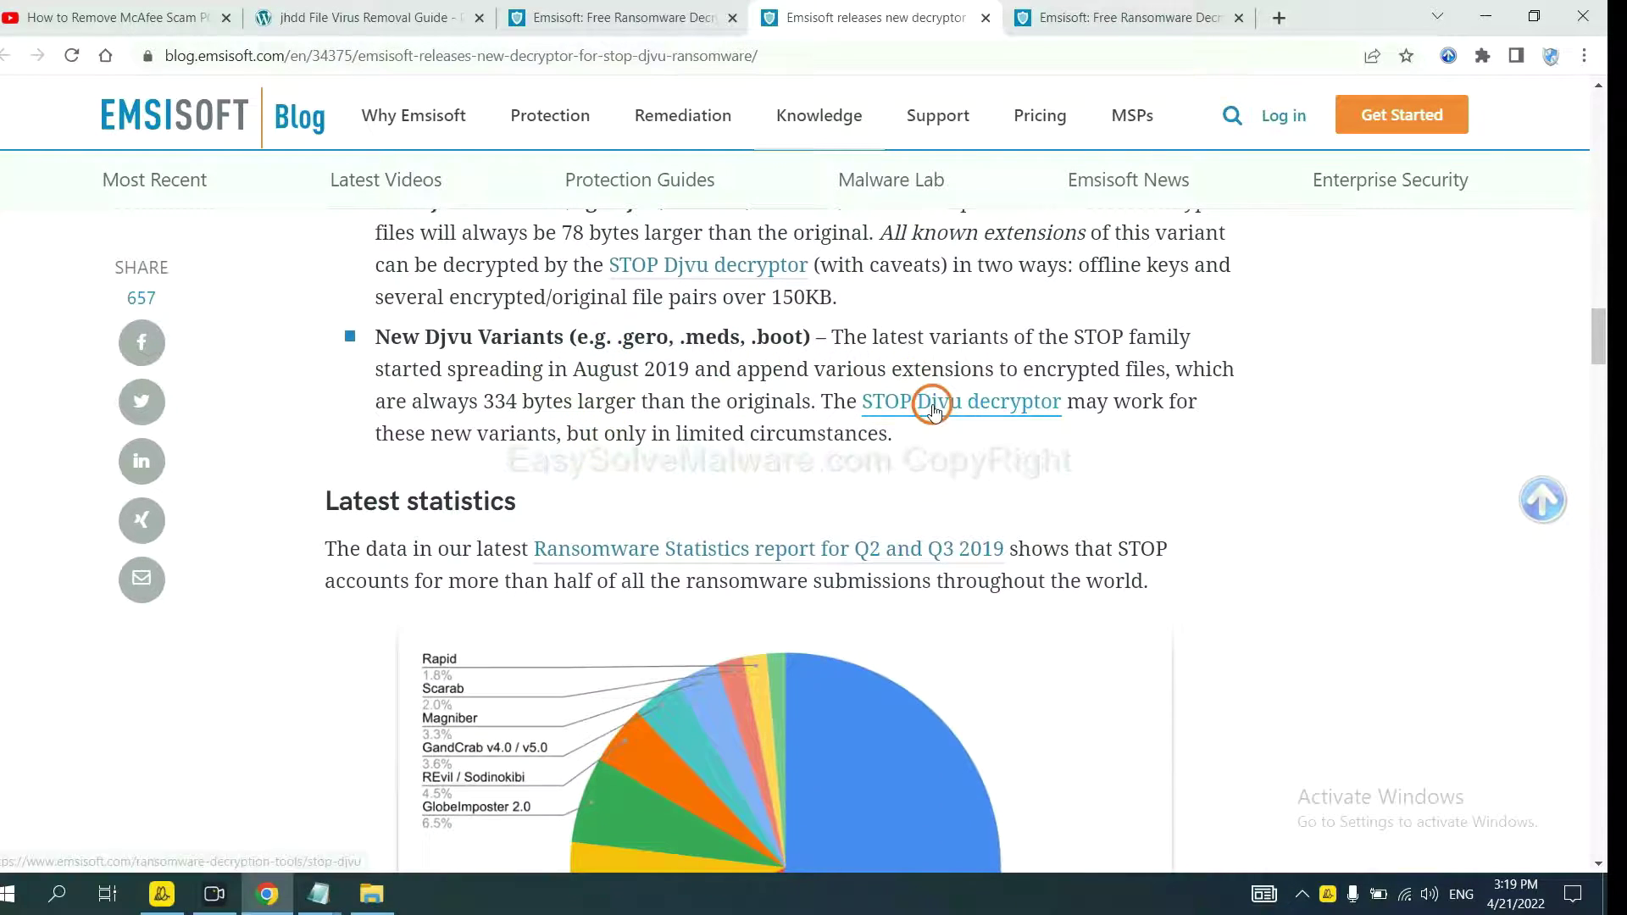
left_click(934, 410)
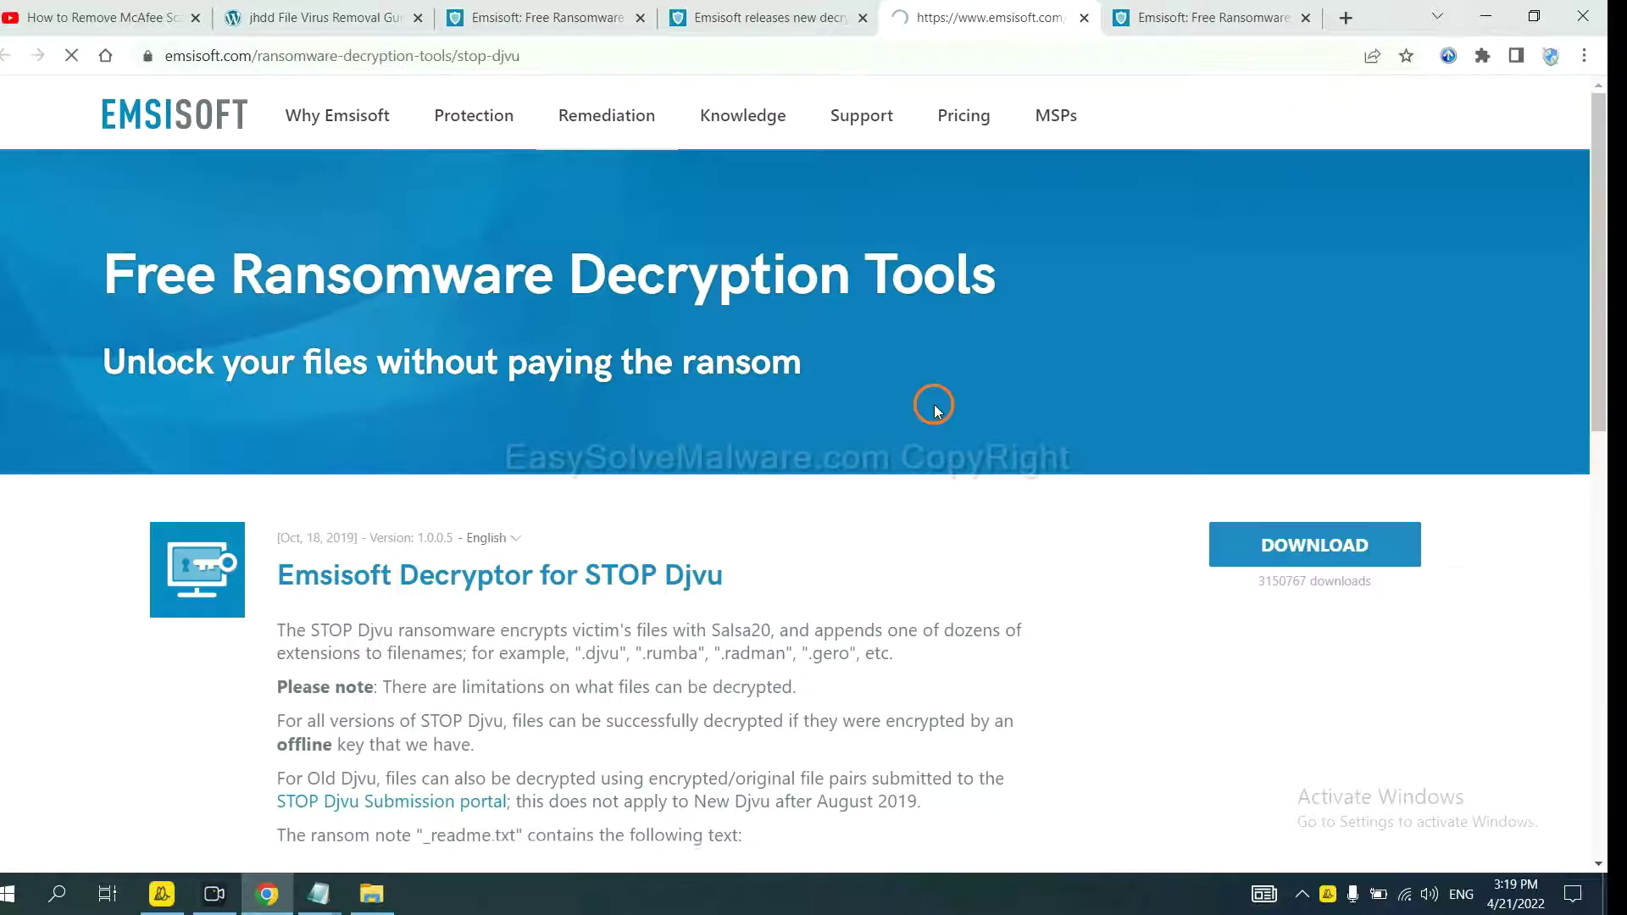
scroll(934, 411, "down", 3)
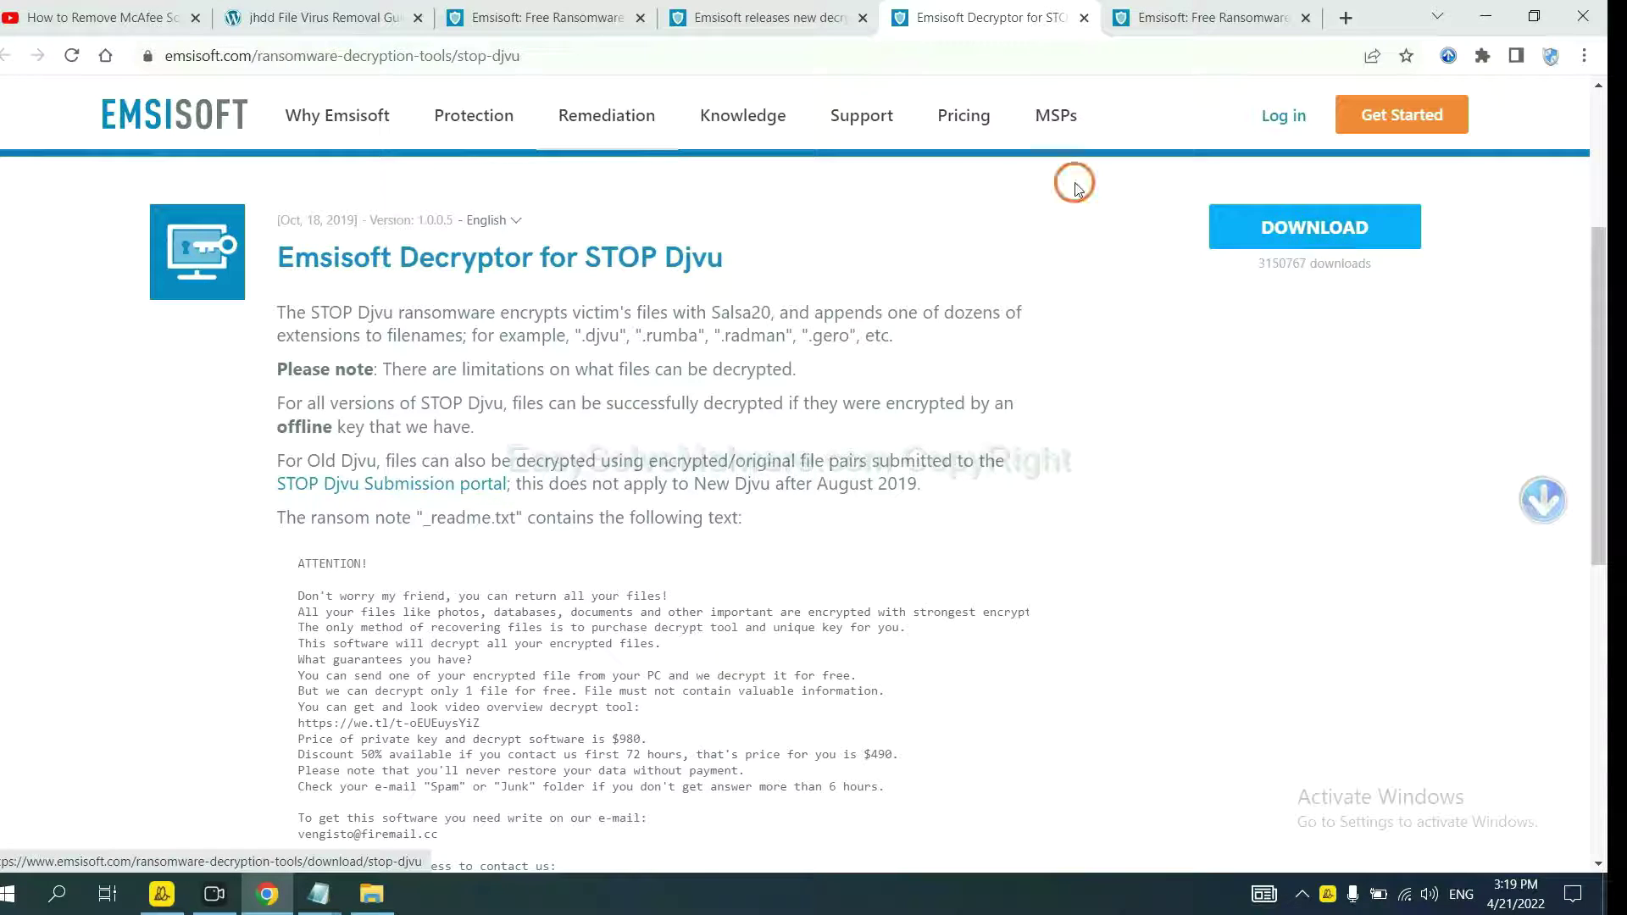
- From the jhdd guide, open No More Ransom's Decryption Tools page
left_click(254, 17)
scroll(487, 409, "down", 6)
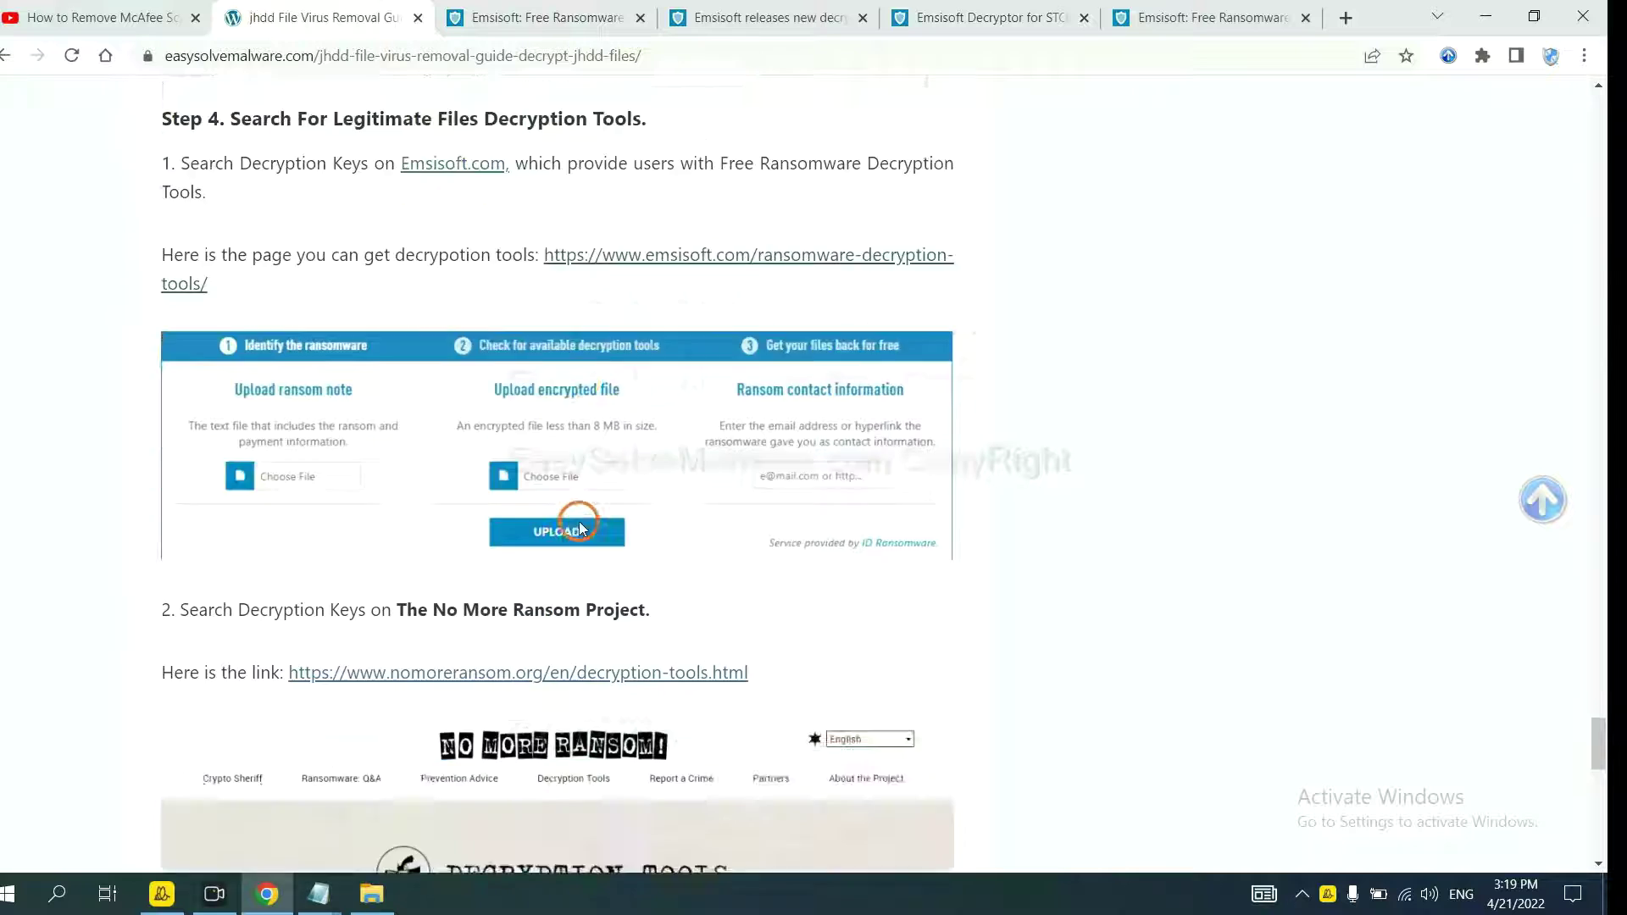
left_click(593, 293)
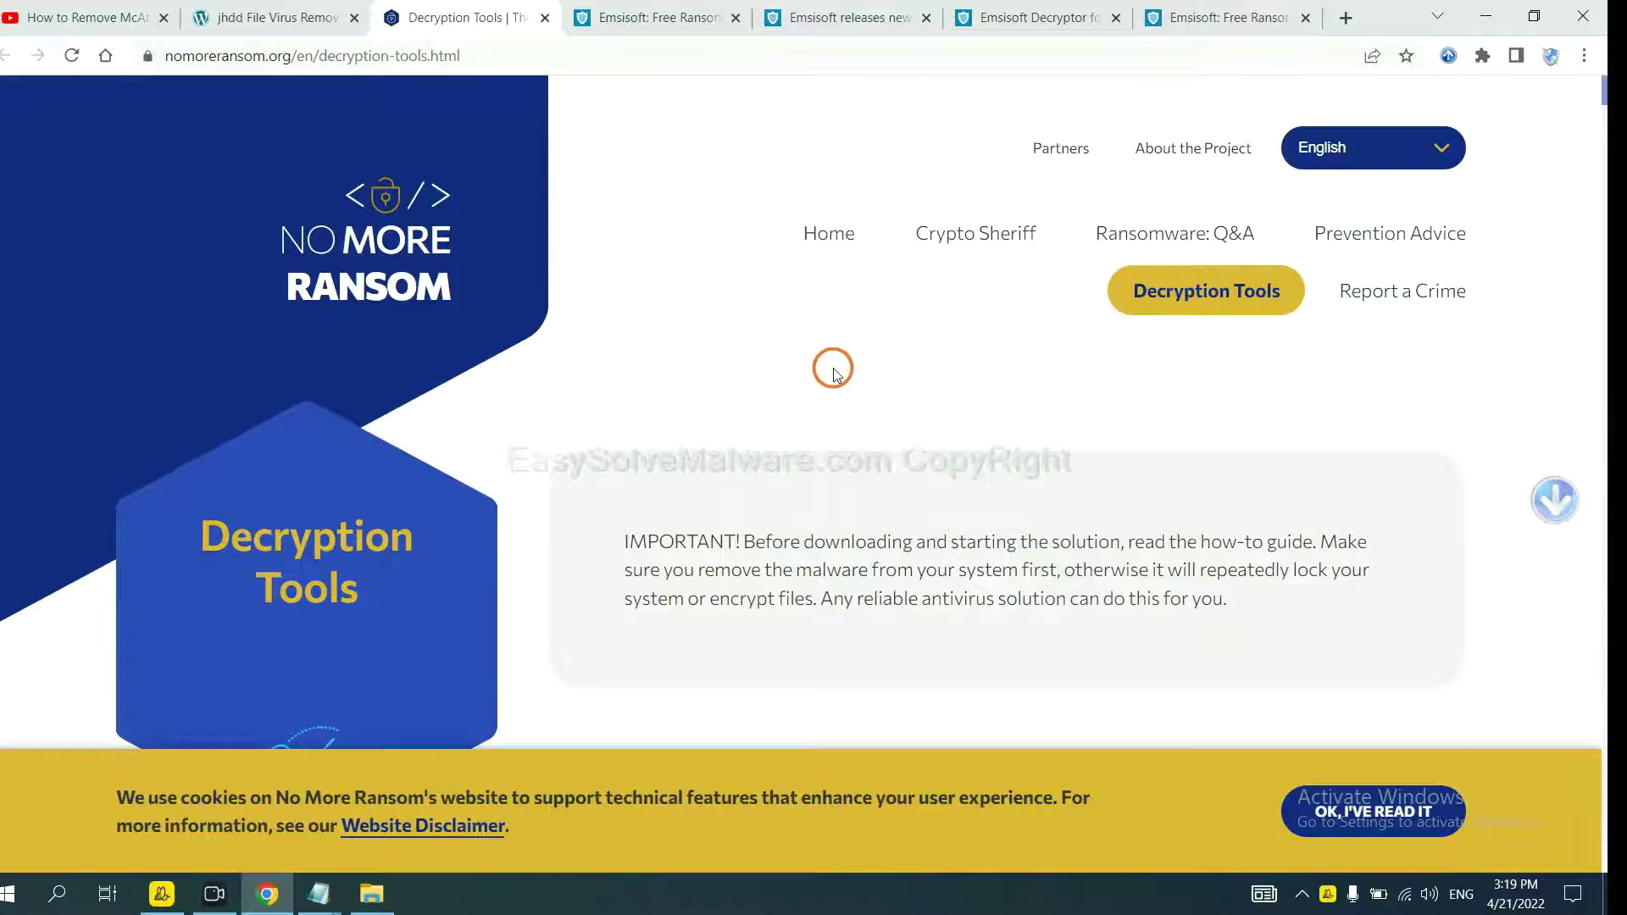
scroll(833, 373, "down", 3)
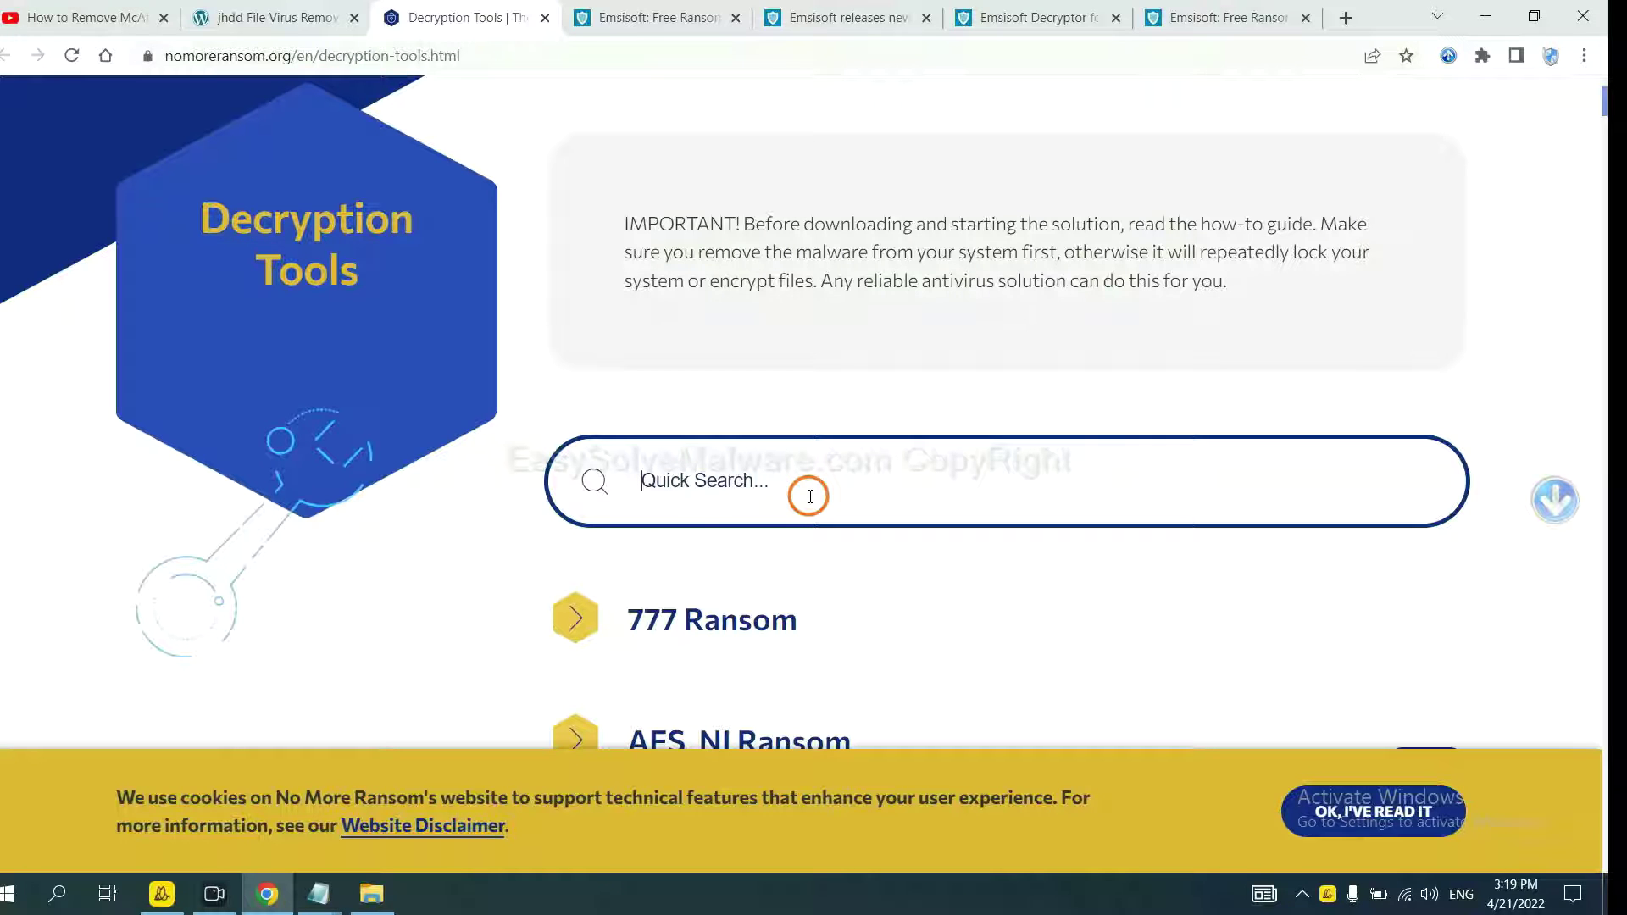
- Quick-search 'djvu' and expand the djvu Ransom entry to see its decryptor
type("djvu")
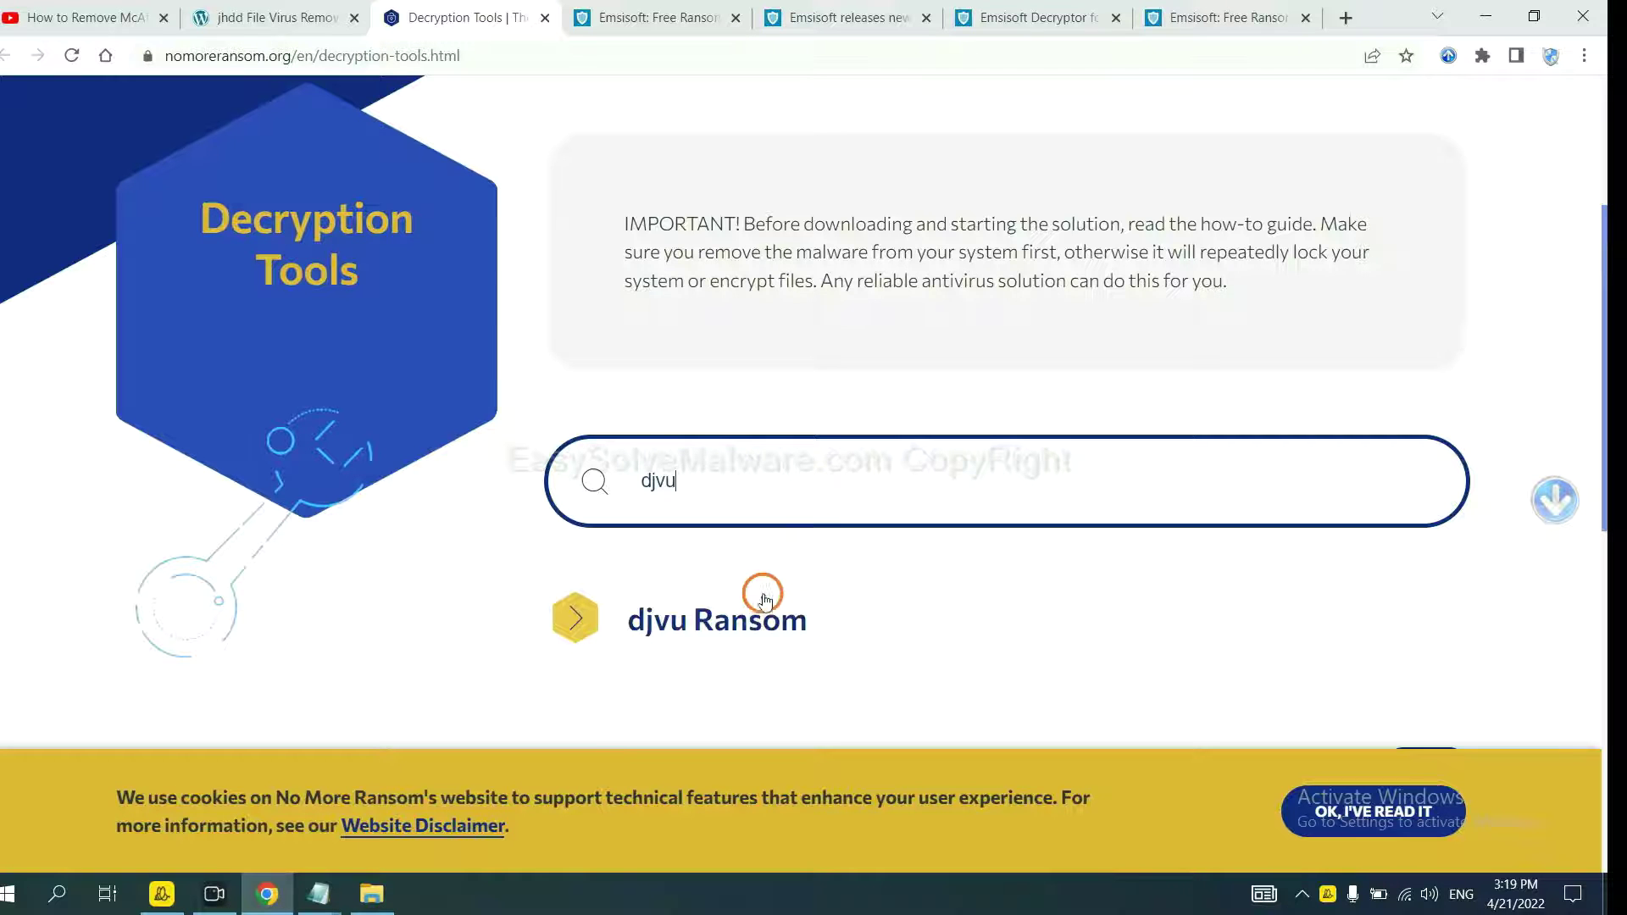
scroll(764, 624, "down", 1)
scroll(764, 625, "down", 1)
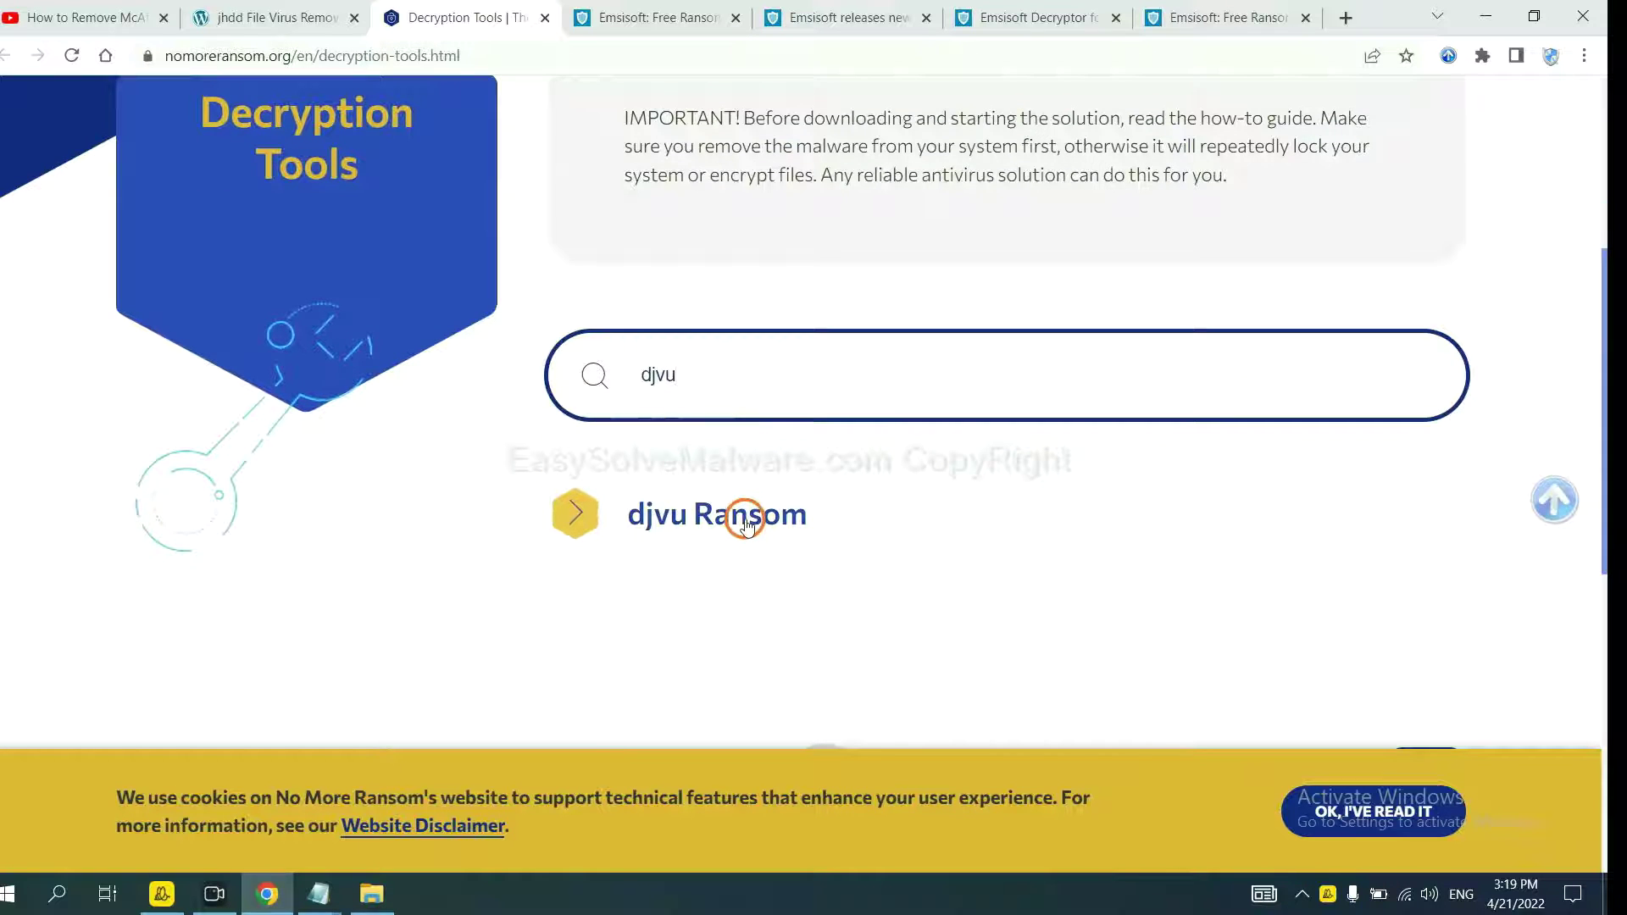
left_click(742, 515)
scroll(863, 576, "down", 3)
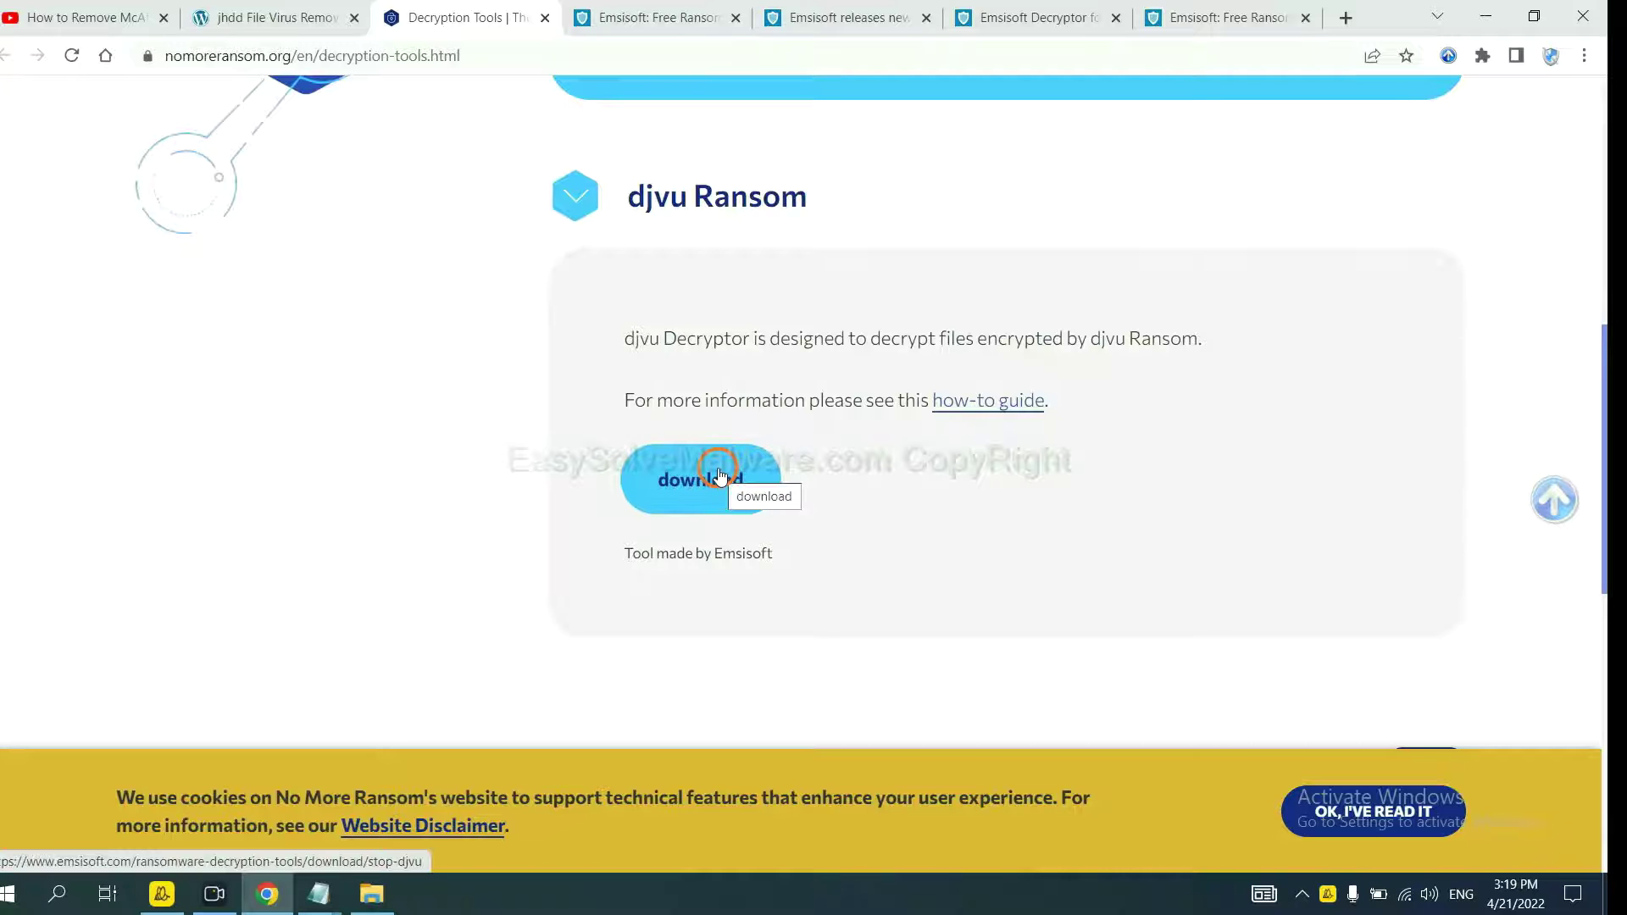
scroll(890, 454, "up", 8)
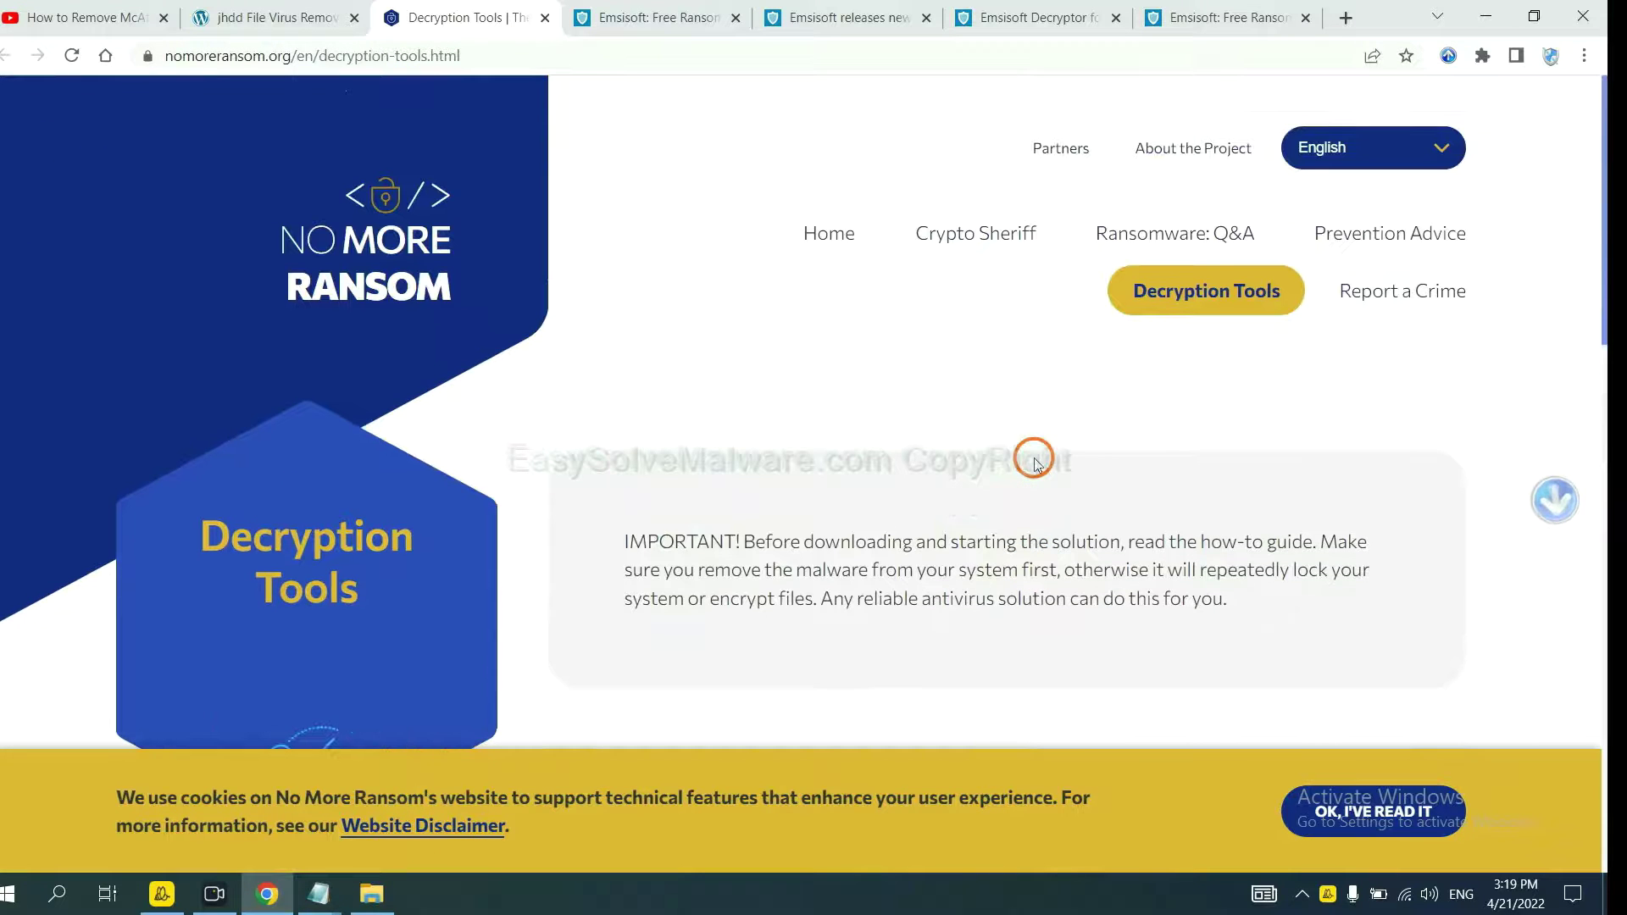